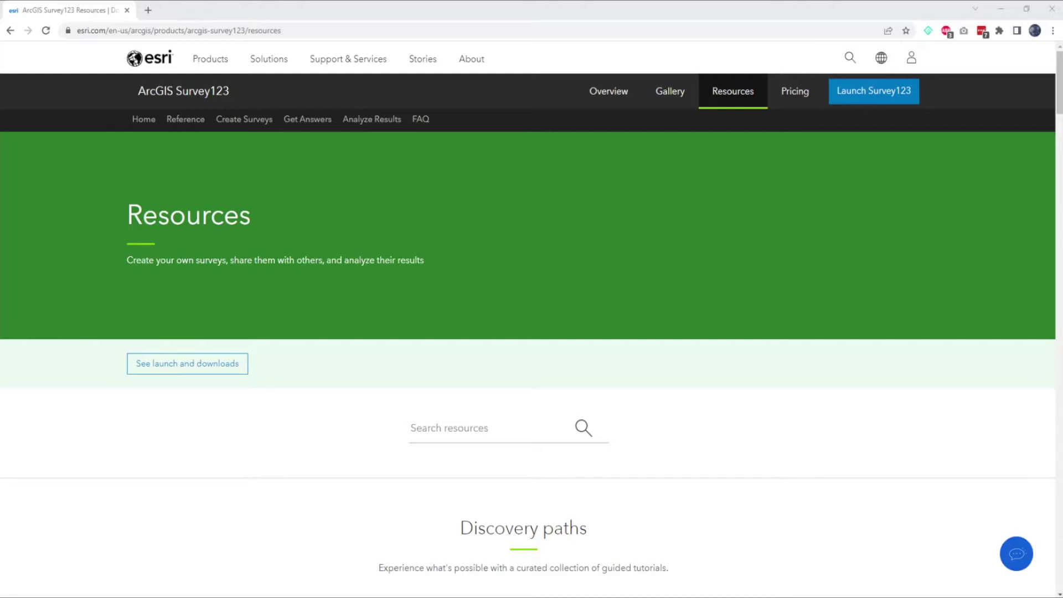
Step: Scroll the Survey123 Resources page past Documentation and Videos down to Launch and downloads
scroll(969, 302, down, 20)
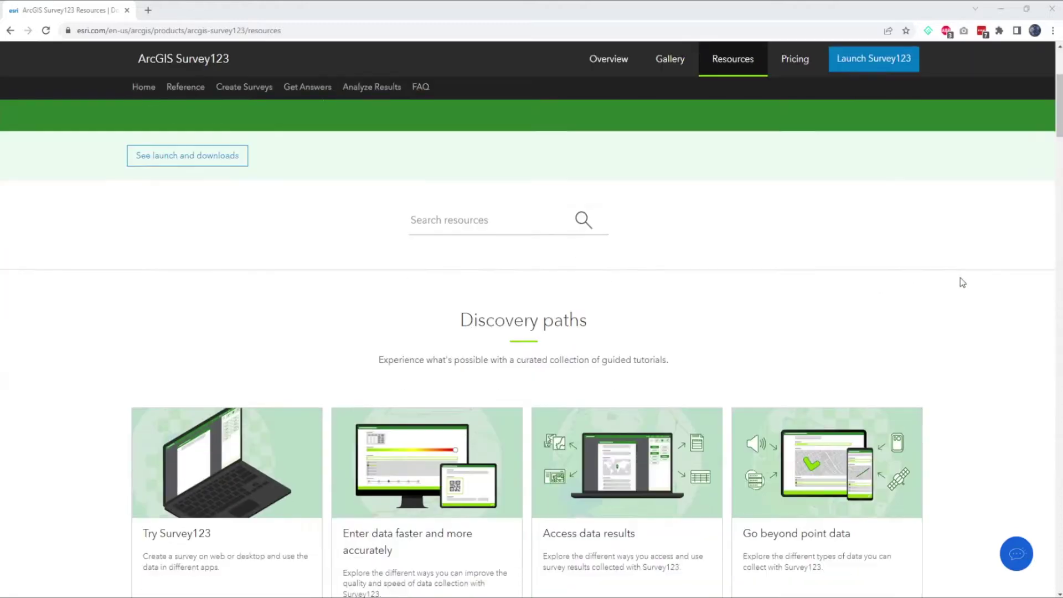
scroll(969, 300, down, 20)
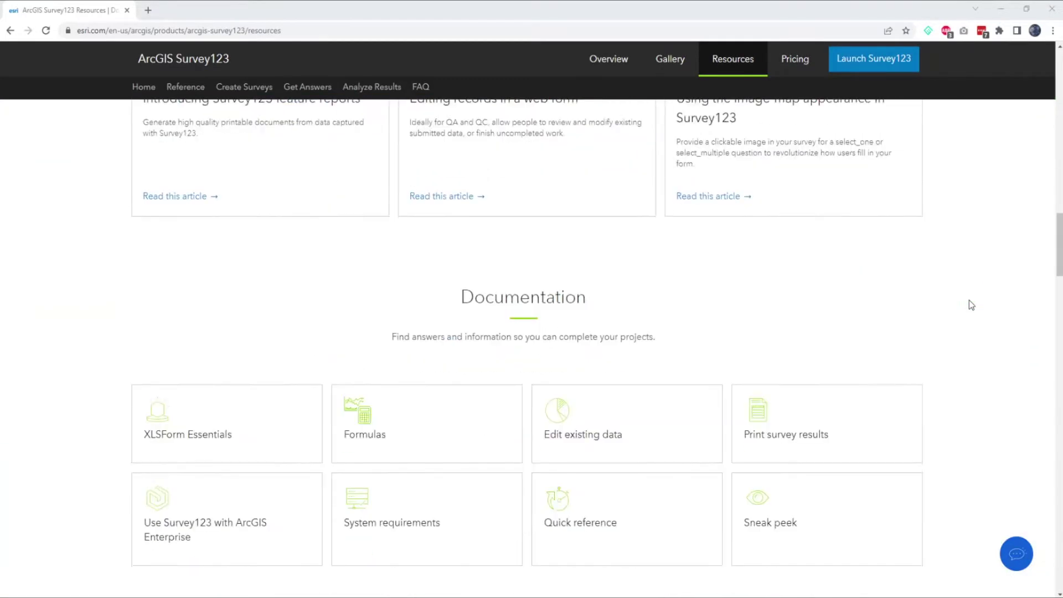
scroll(969, 302, down, 15)
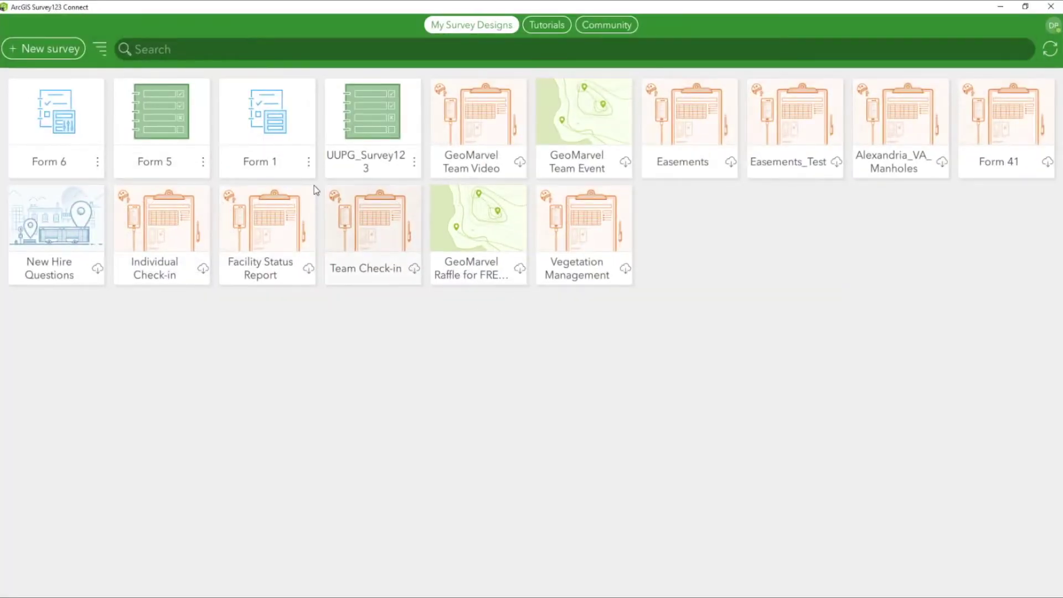
Step: Start a new survey, rename 'Form 7' to 'UFO Sightings' and create it from the Advanced Template
click(62, 52)
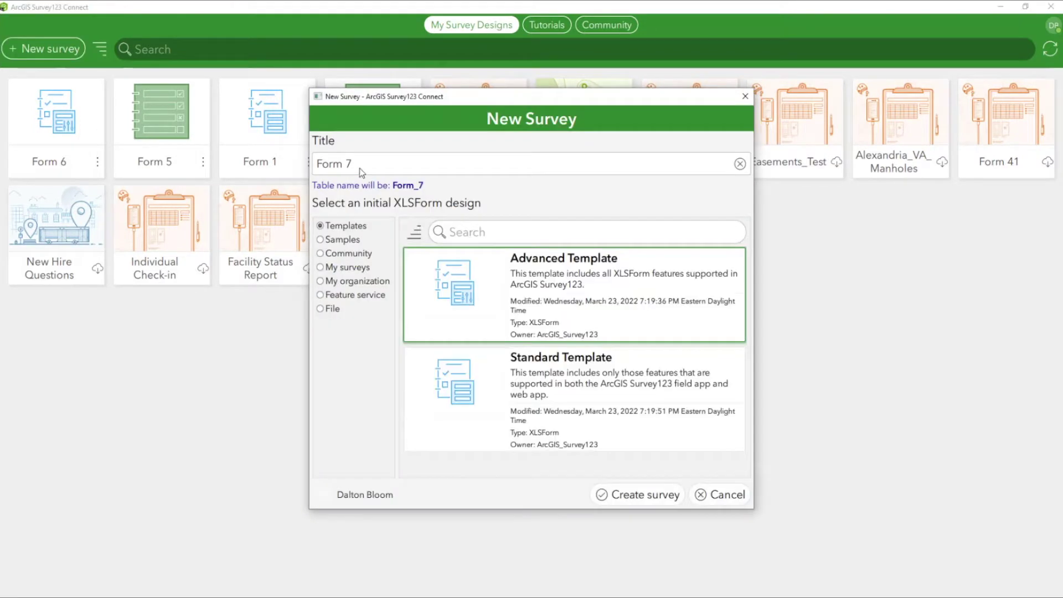
drag(379, 164, 309, 172)
text(UF)
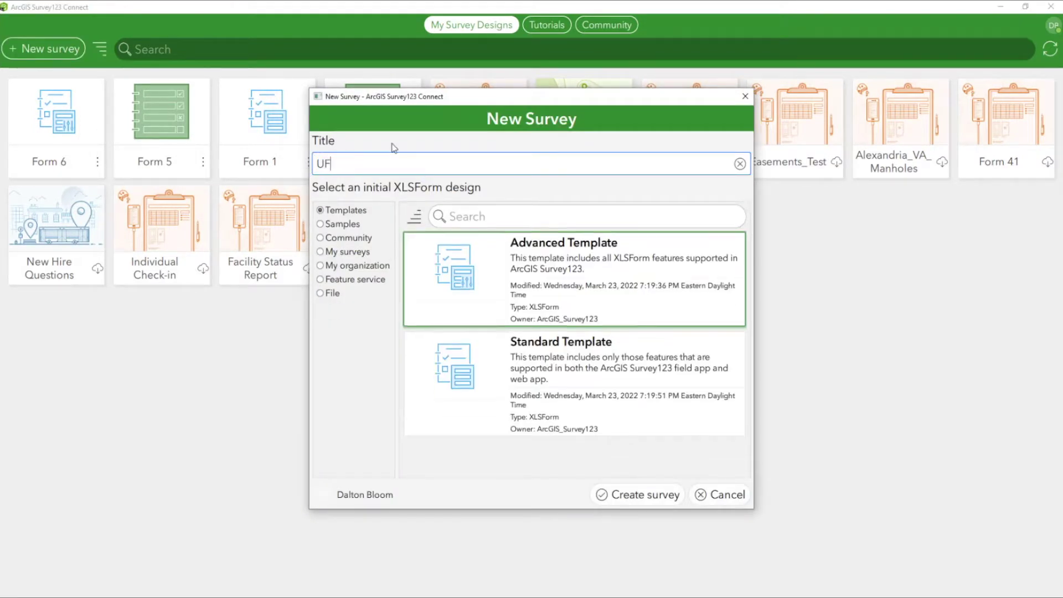
text(O Sightings)
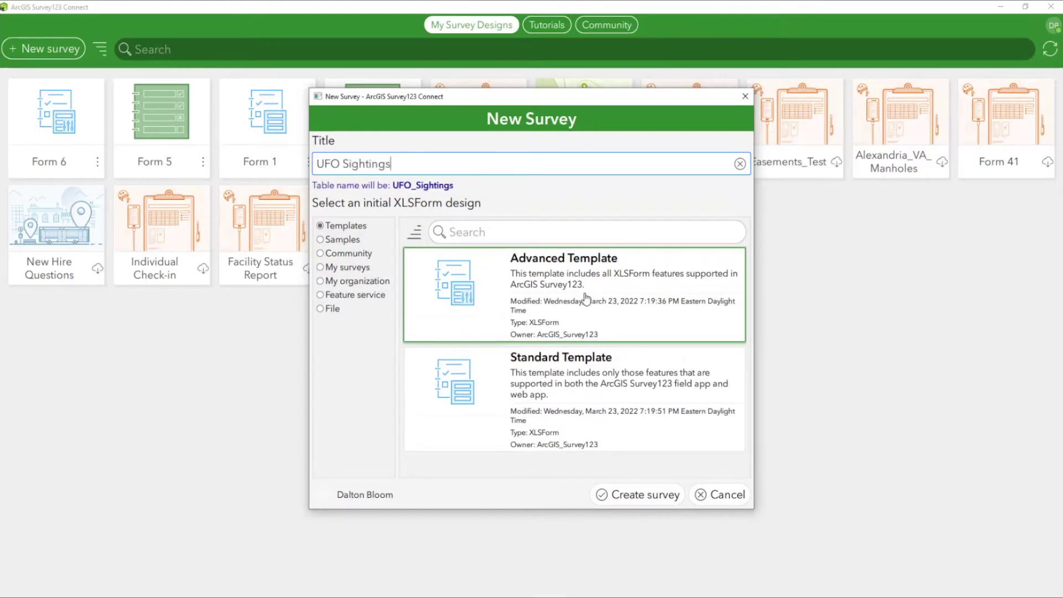
click(629, 495)
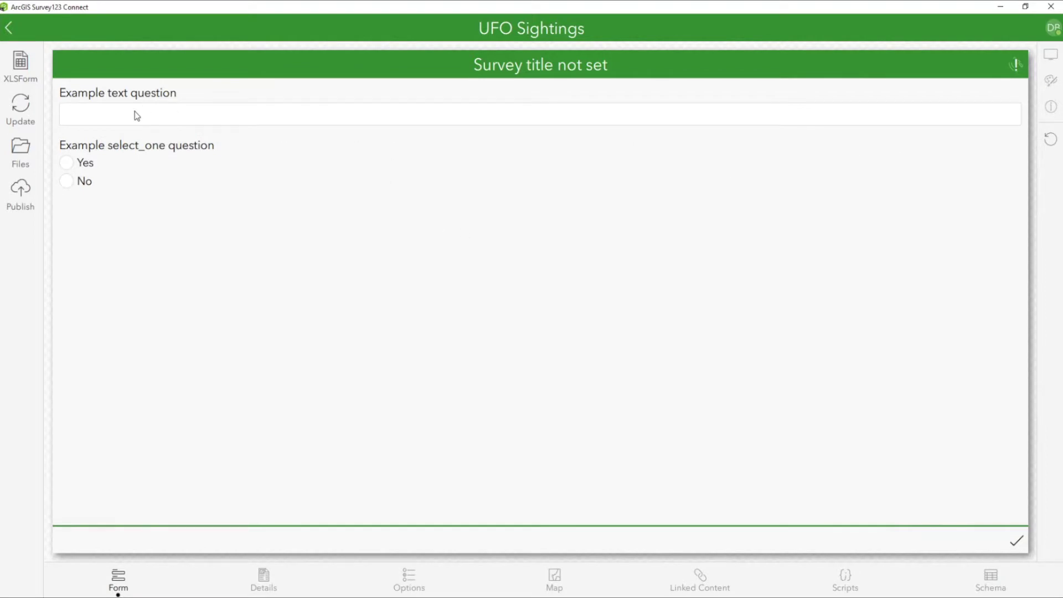
Step: Try the preview's example text field, answer Yes then No, and open the survey's files folder
click(136, 116)
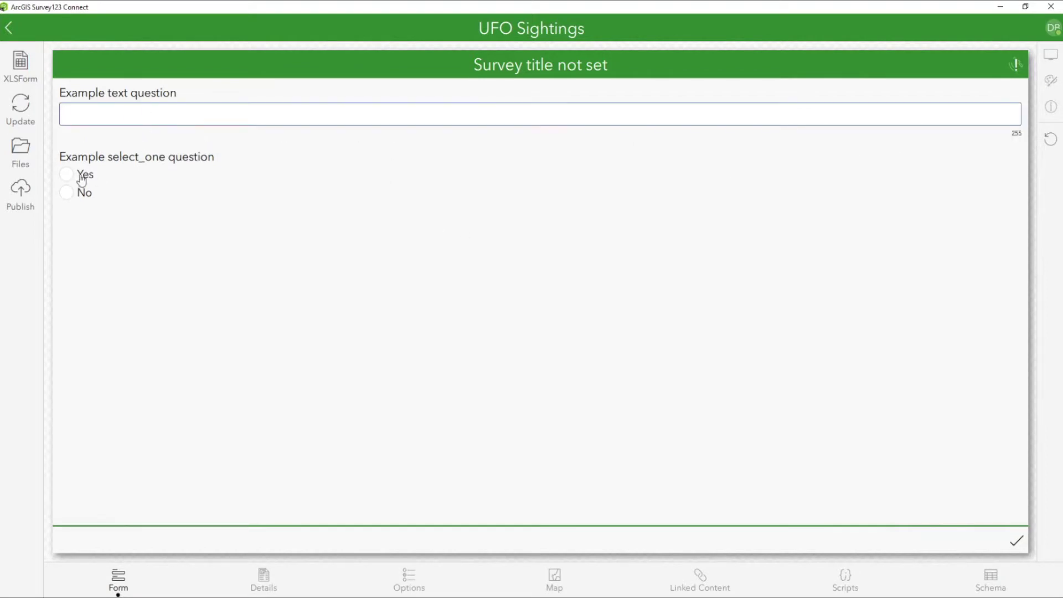
click(67, 174)
click(66, 192)
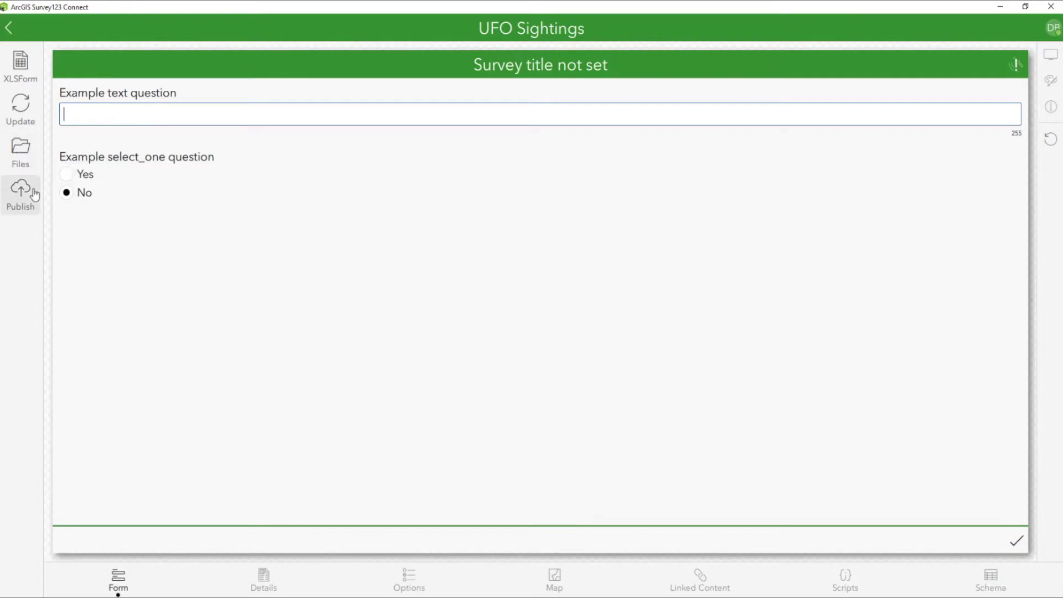
click(21, 158)
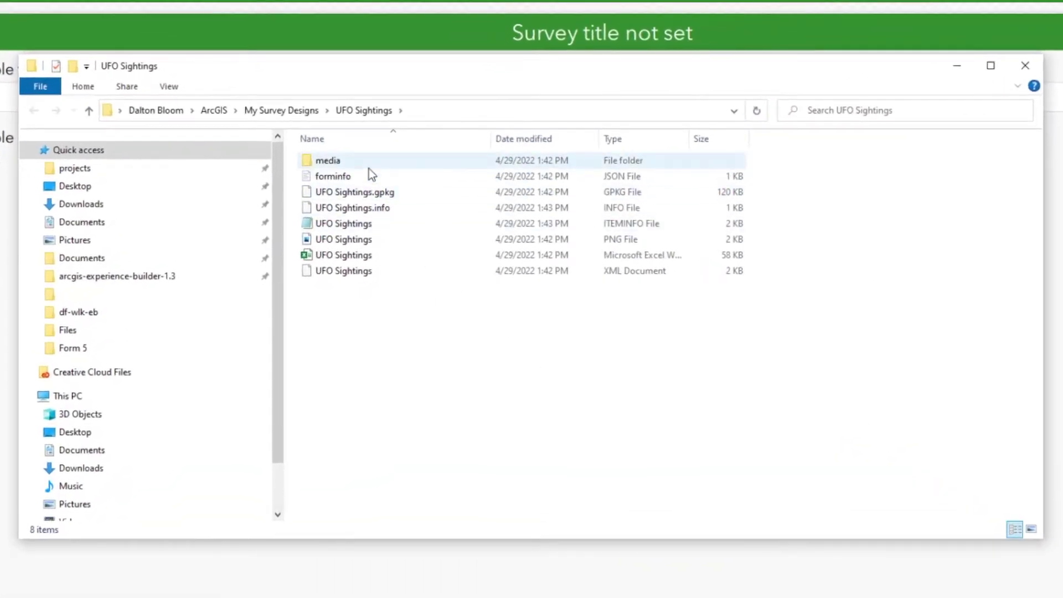
Step: Check the empty media folder, then load the UFO Sightings Excel form into the browser as a spreadsheet
double_click(369, 167)
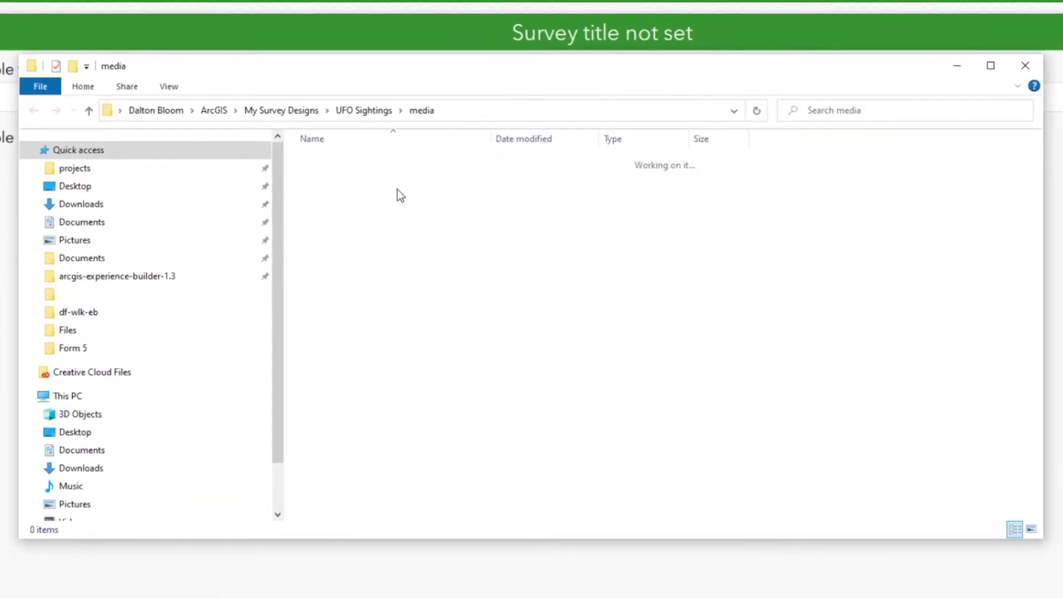
click(377, 112)
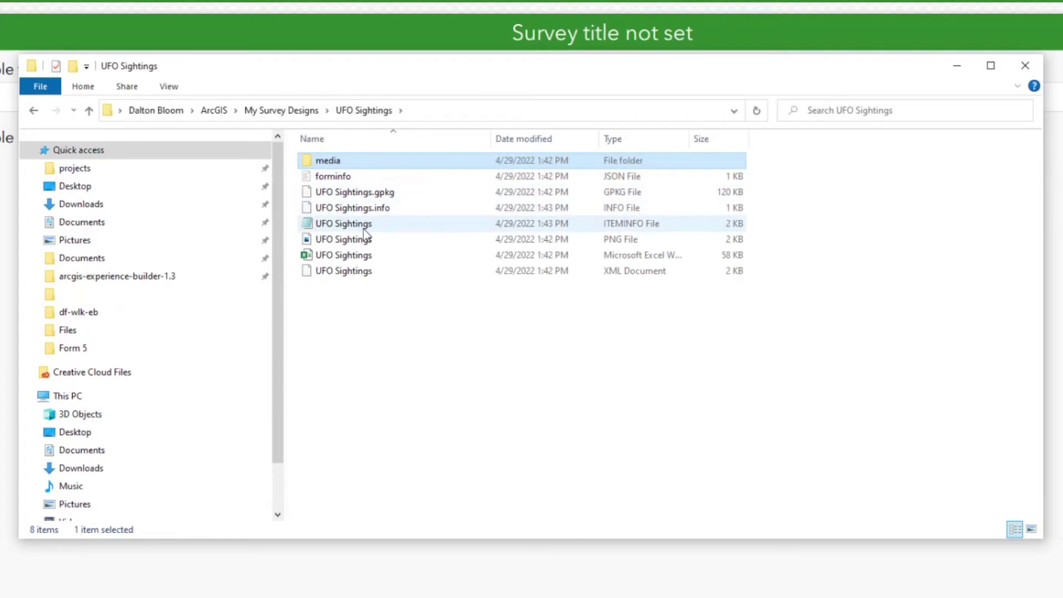
click(360, 256)
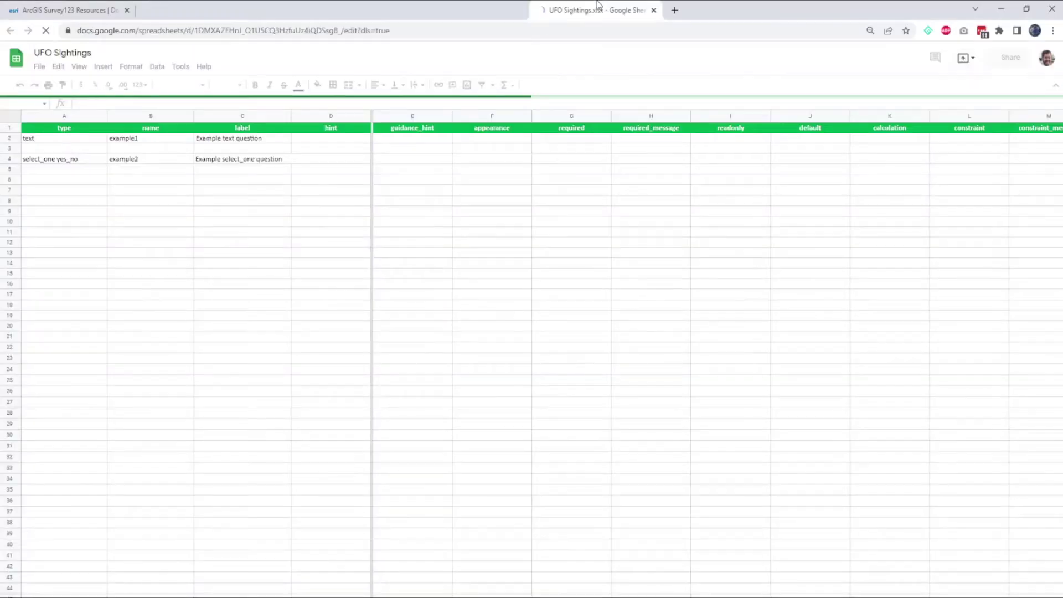
drag(620, 8, 233, 11)
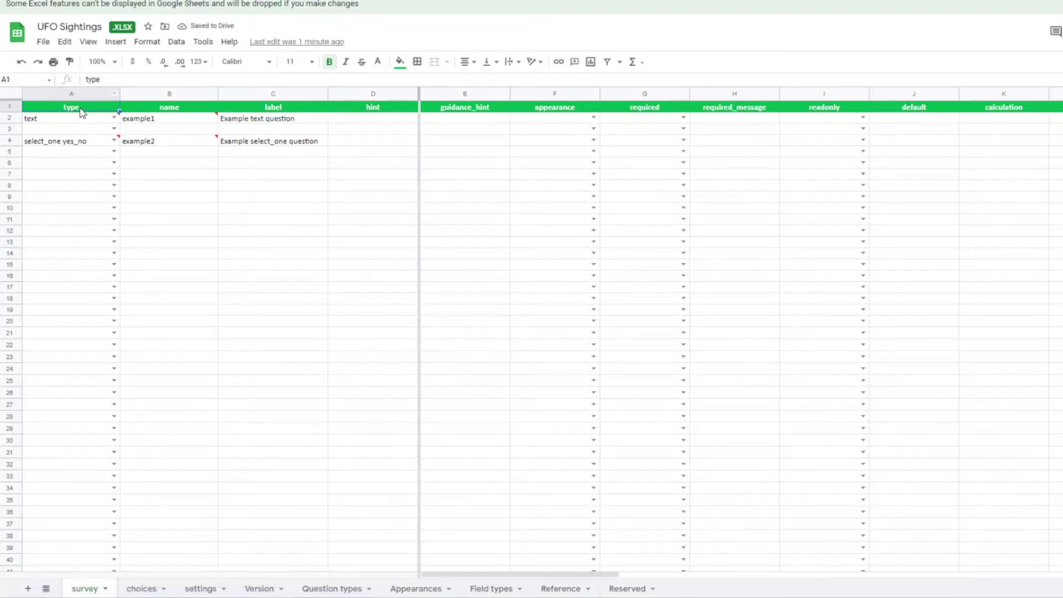
Step: Review the choices, settings and Version sheets, noting the template version 3.14
click(142, 590)
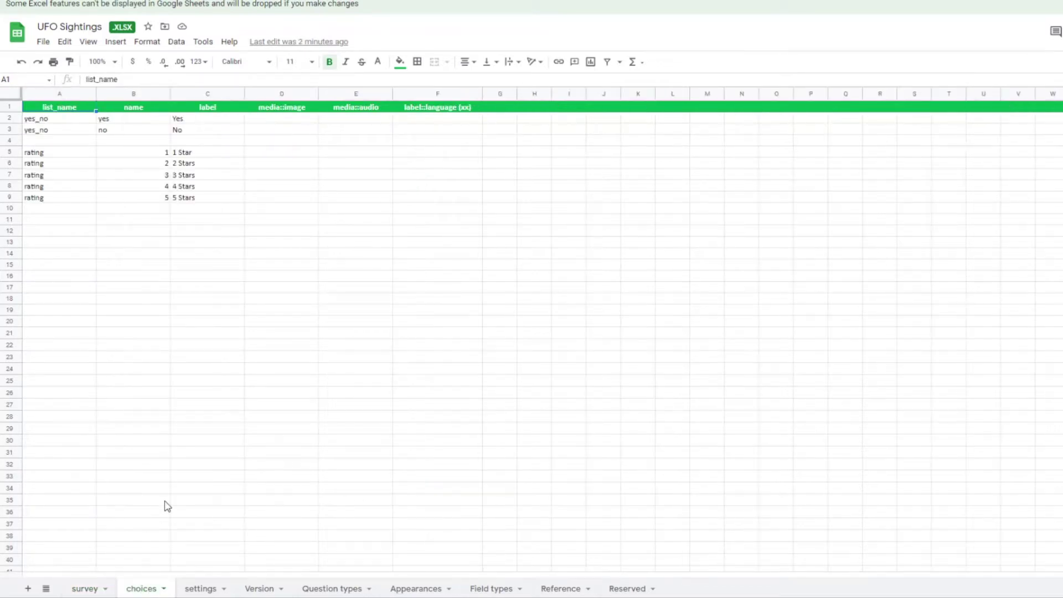
click(208, 591)
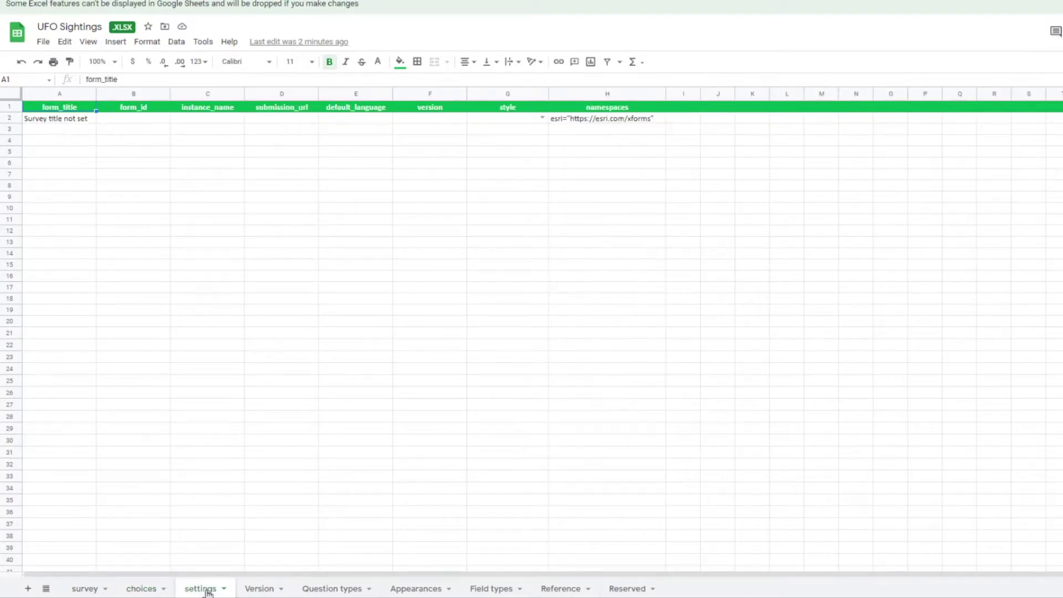
click(263, 590)
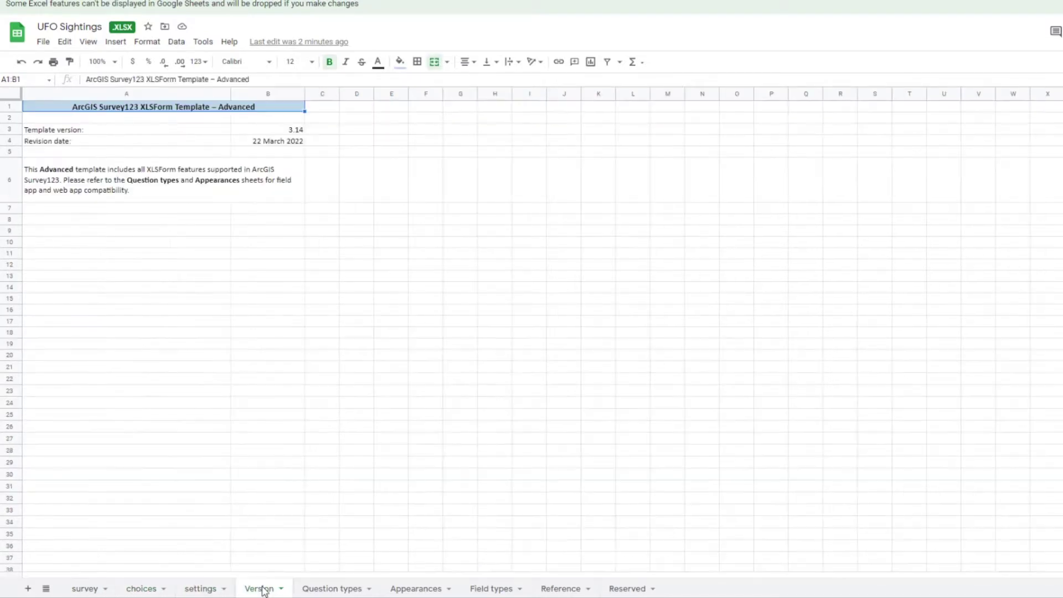
click(287, 133)
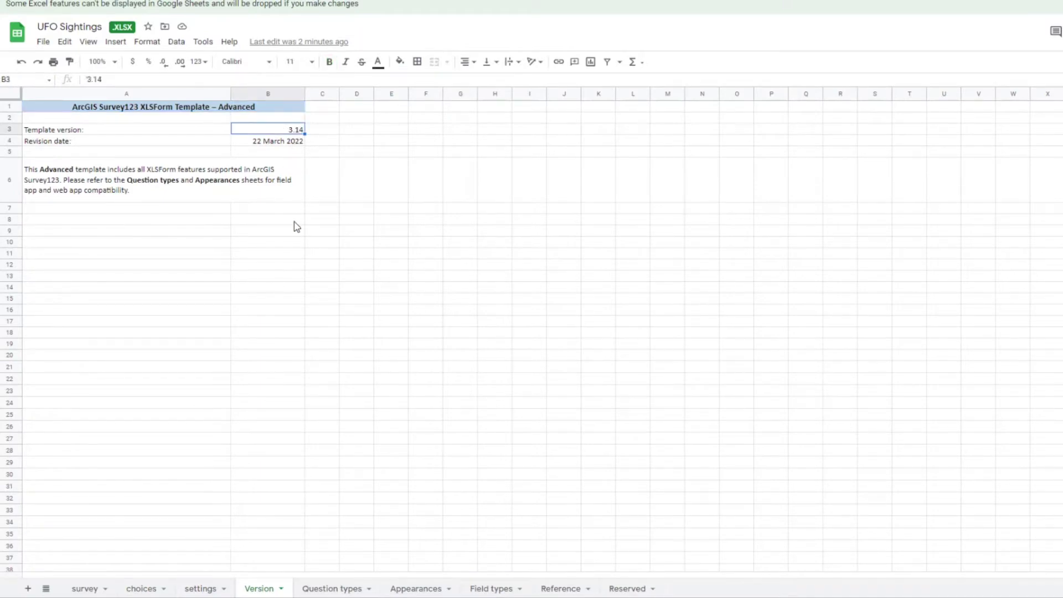
Step: On Question types, review integer, date, dateTime, range, geopoint, begin/end group and hidden, then view Appearances
click(333, 589)
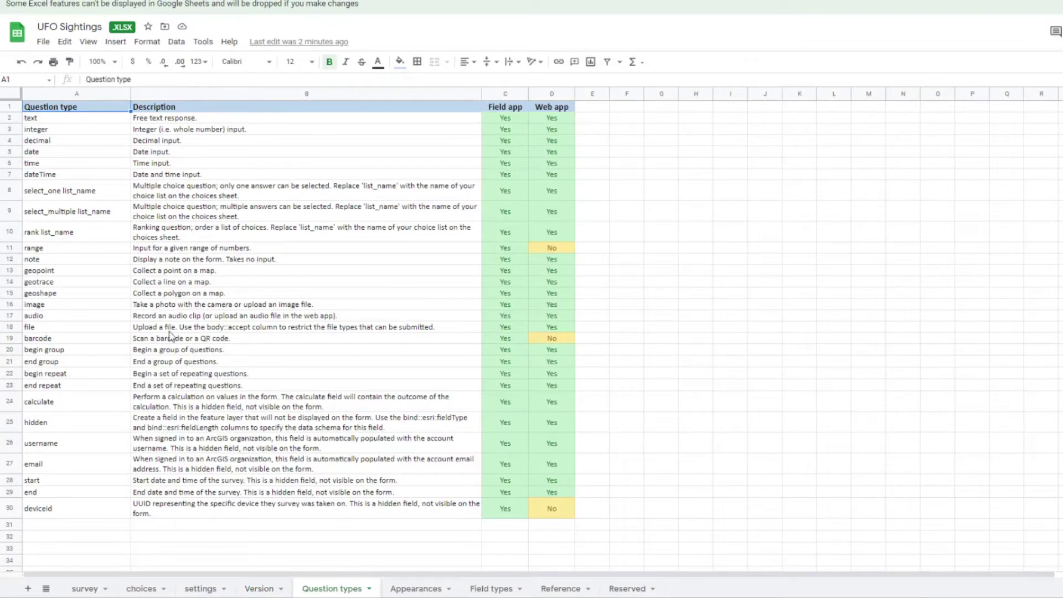
click(88, 129)
click(98, 155)
click(100, 175)
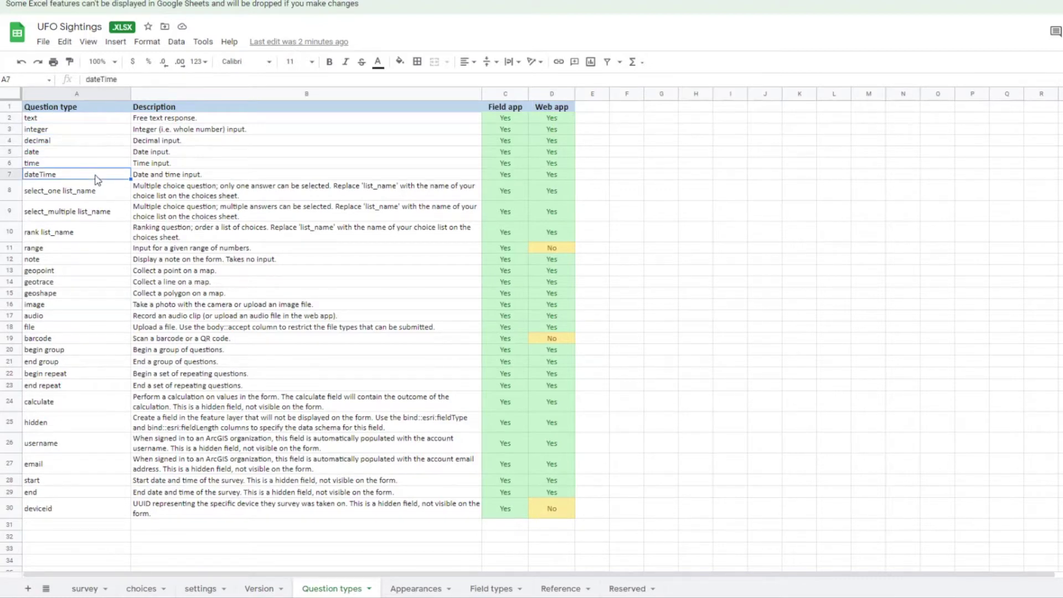
click(108, 252)
click(87, 274)
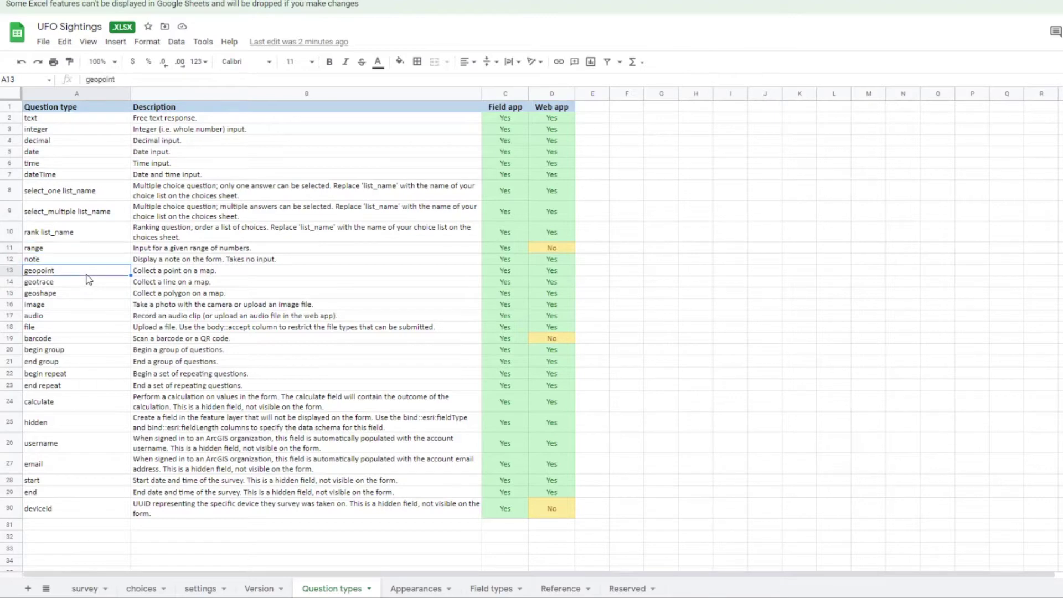
click(97, 350)
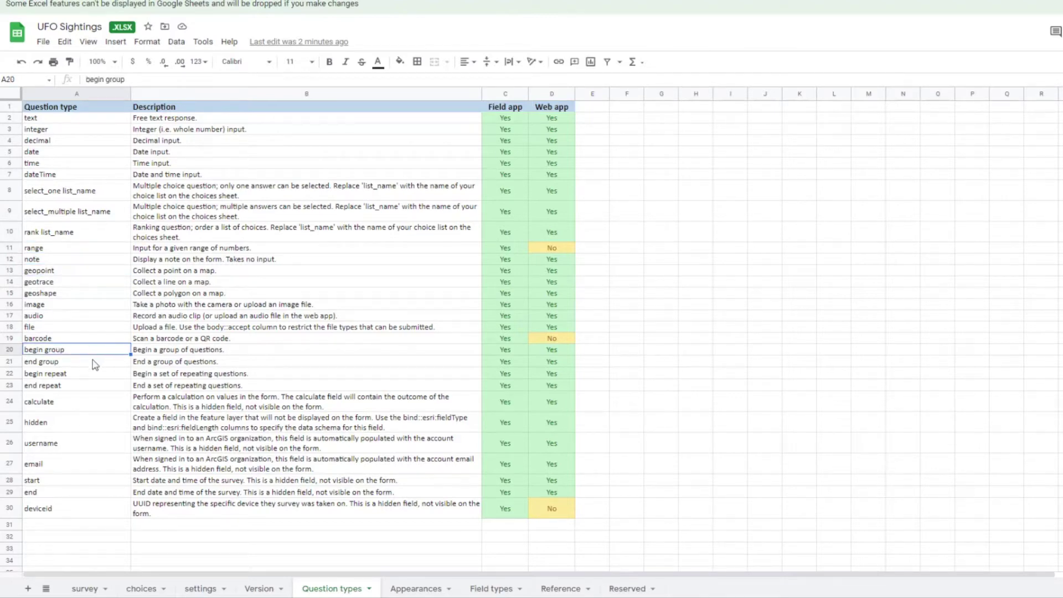
click(94, 363)
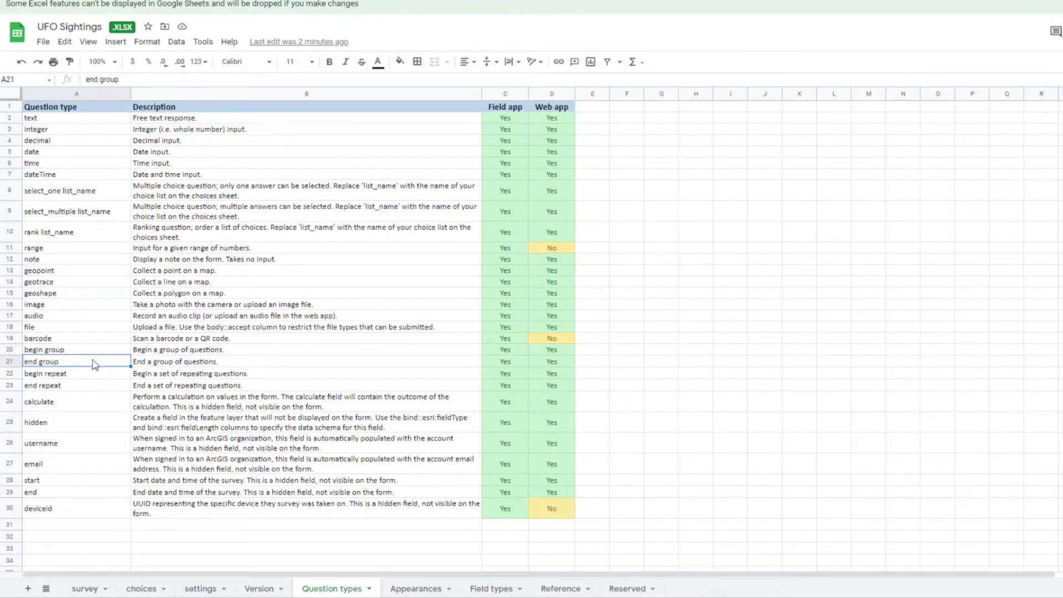
click(98, 423)
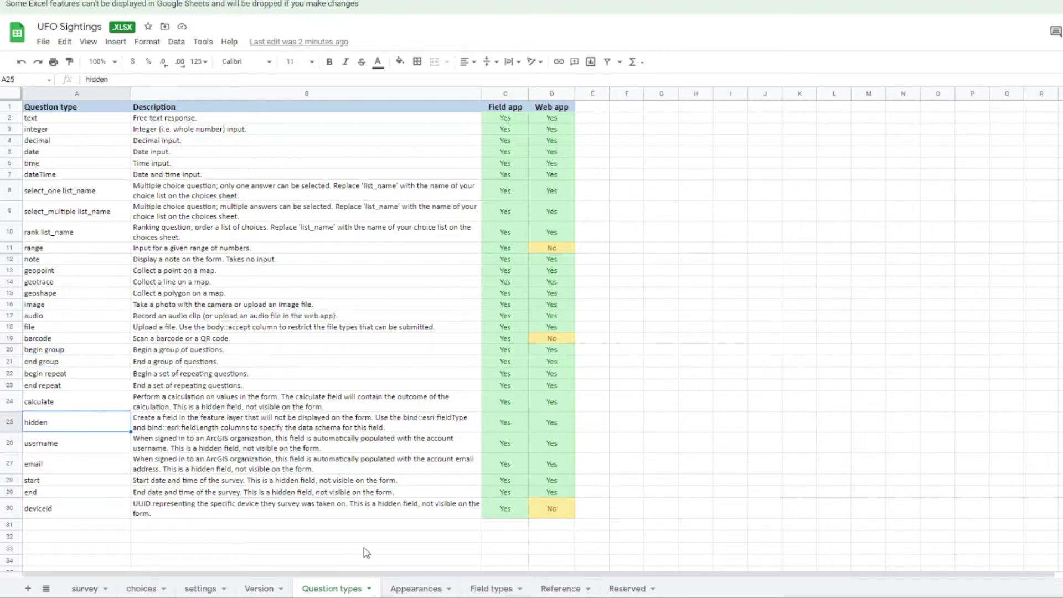
click(421, 589)
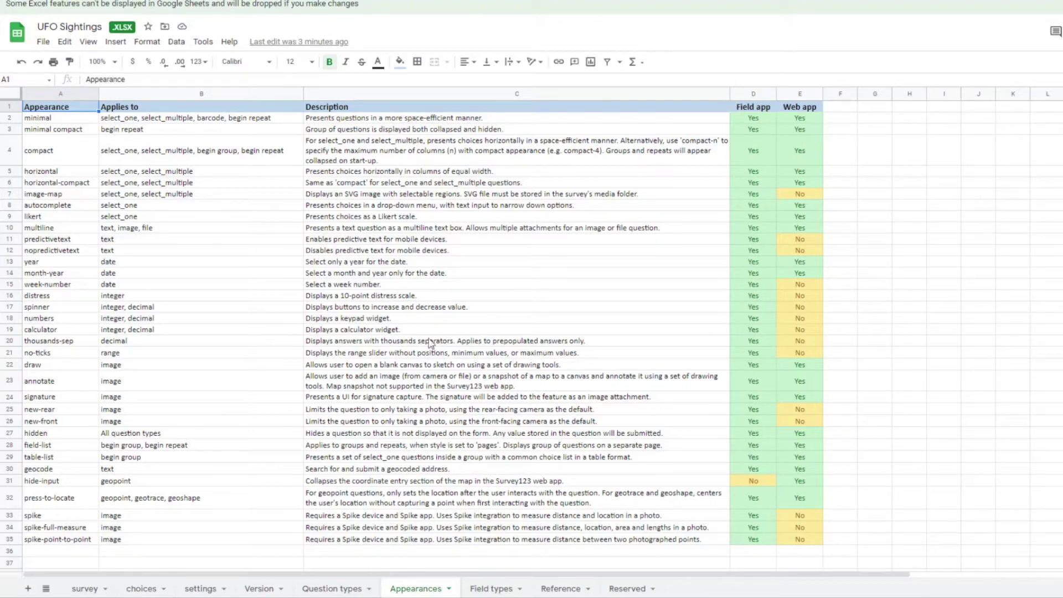
Step: Look over the Field types sheet and scroll through the Reference sheet
click(492, 590)
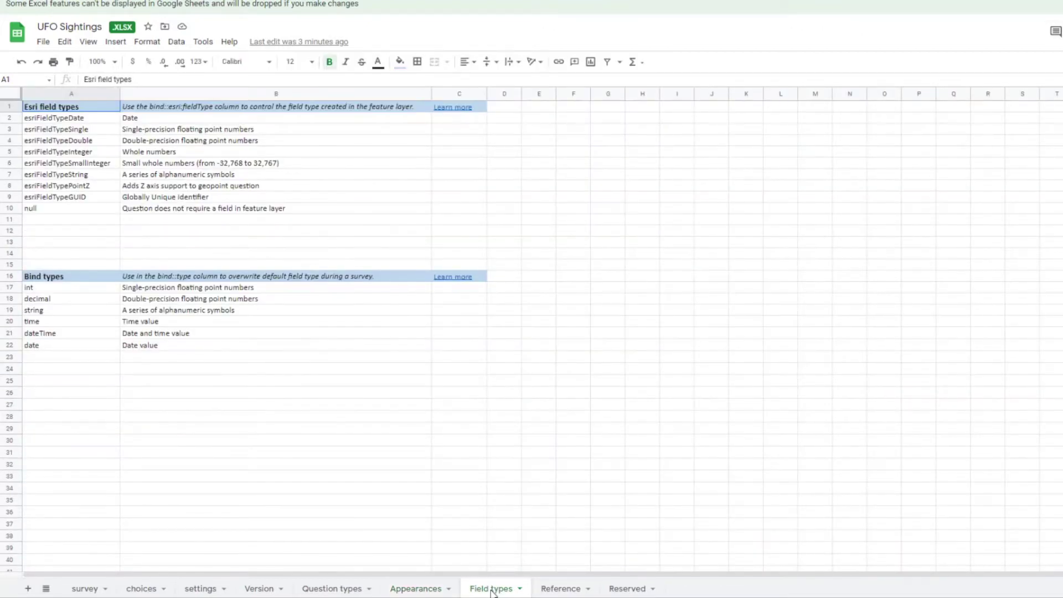
click(565, 590)
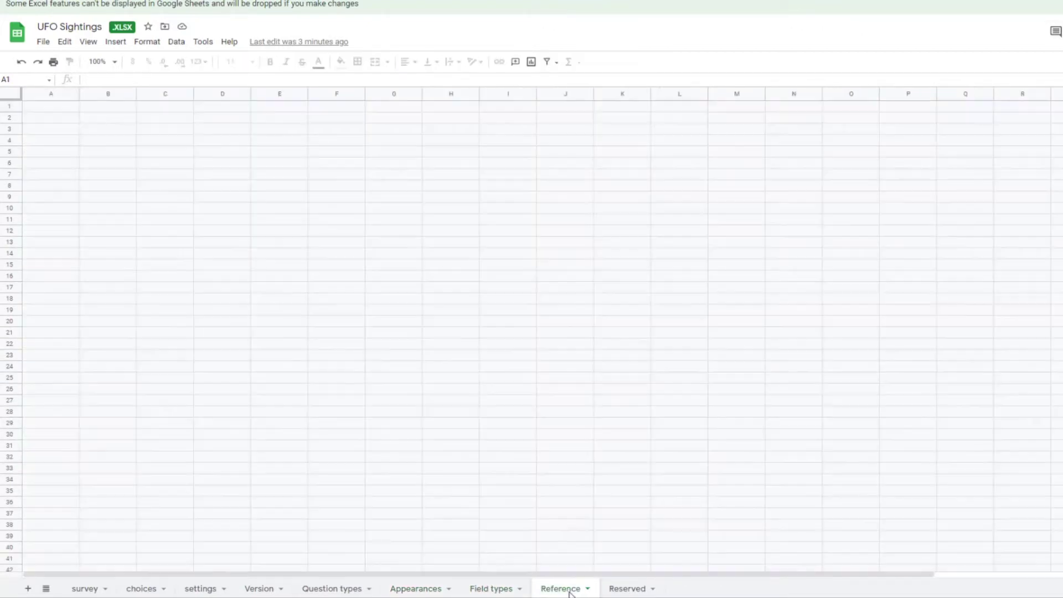
scroll(865, 331, down, 3)
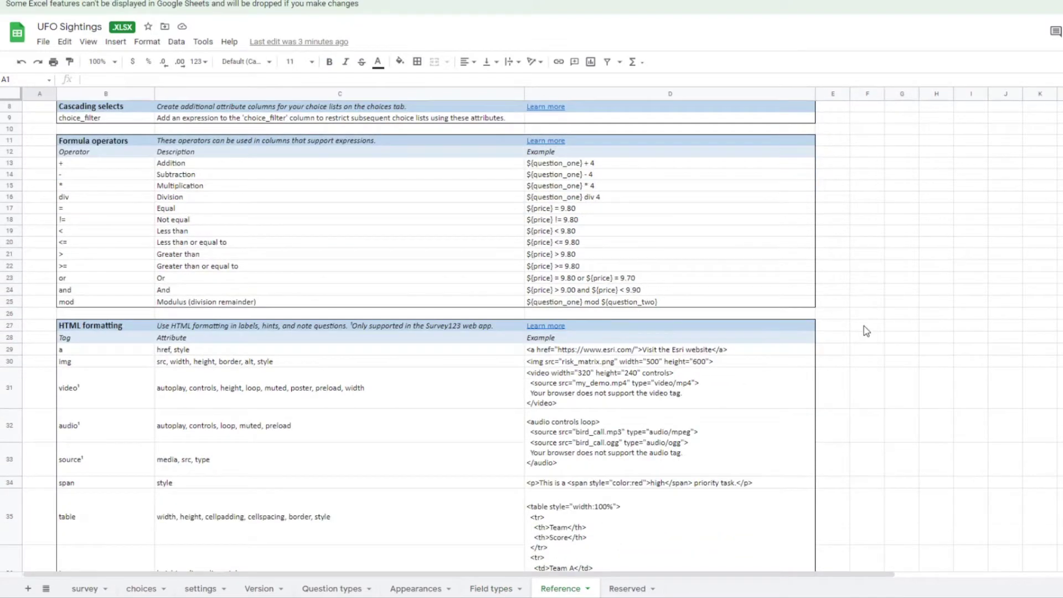
scroll(866, 331, down, 5)
scroll(866, 331, down, 4)
scroll(871, 343, down, 3)
scroll(871, 342, down, 8)
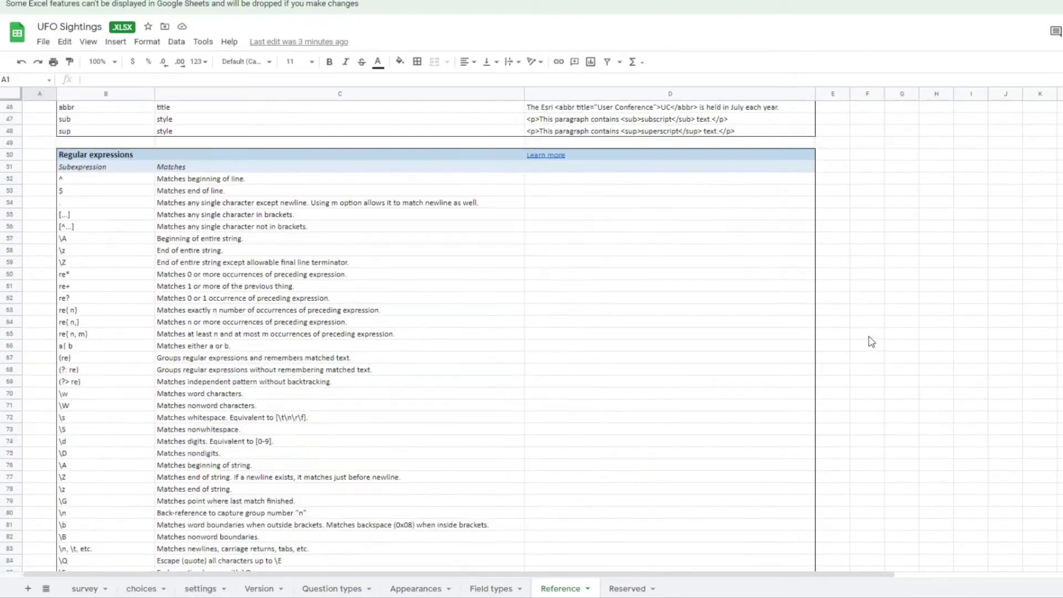
scroll(871, 342, down, 7)
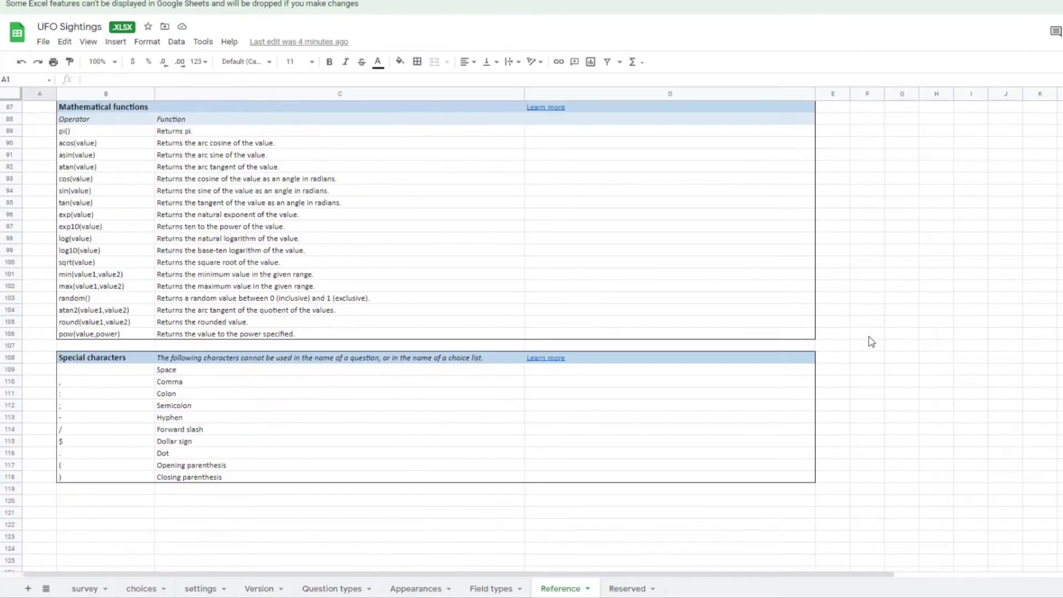
Step: Scroll through the Reserved keywords sheet to its end and return to the survey sheet
key(ctrl+Page_Down)
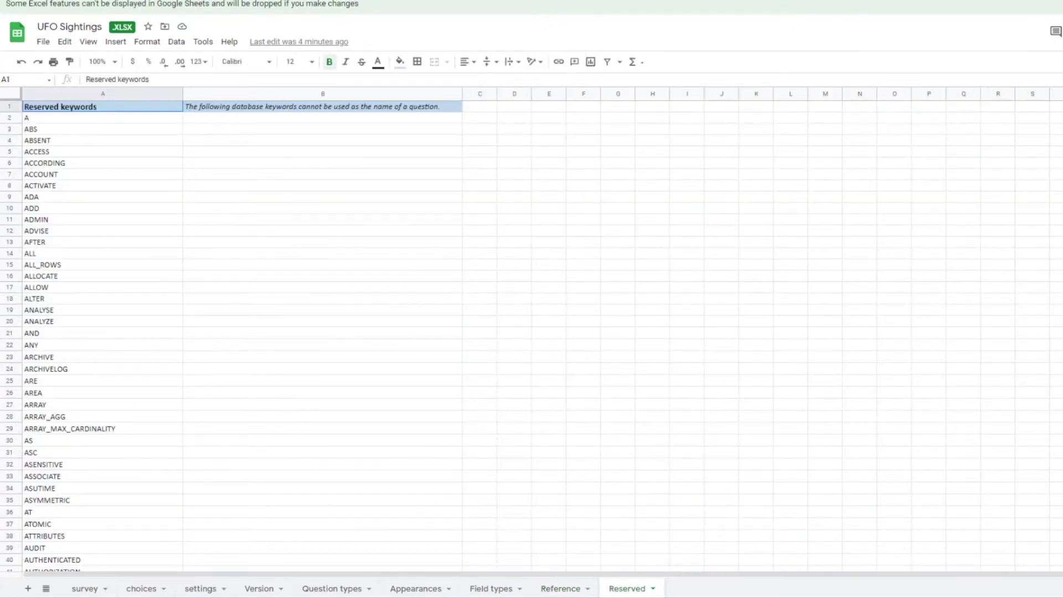
scroll(531, 335, down, 20)
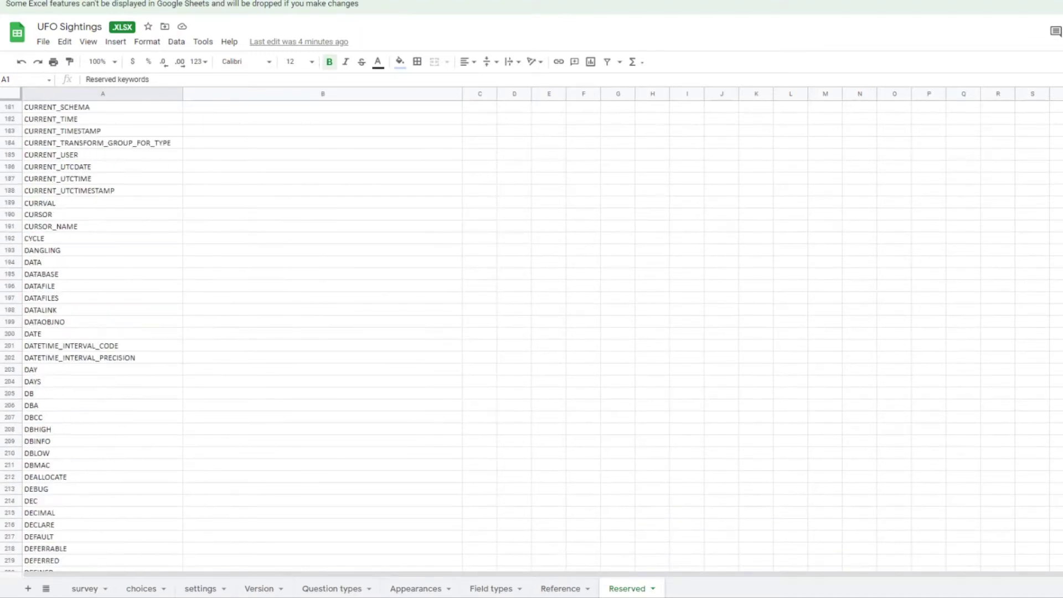
scroll(532, 335, down, 20)
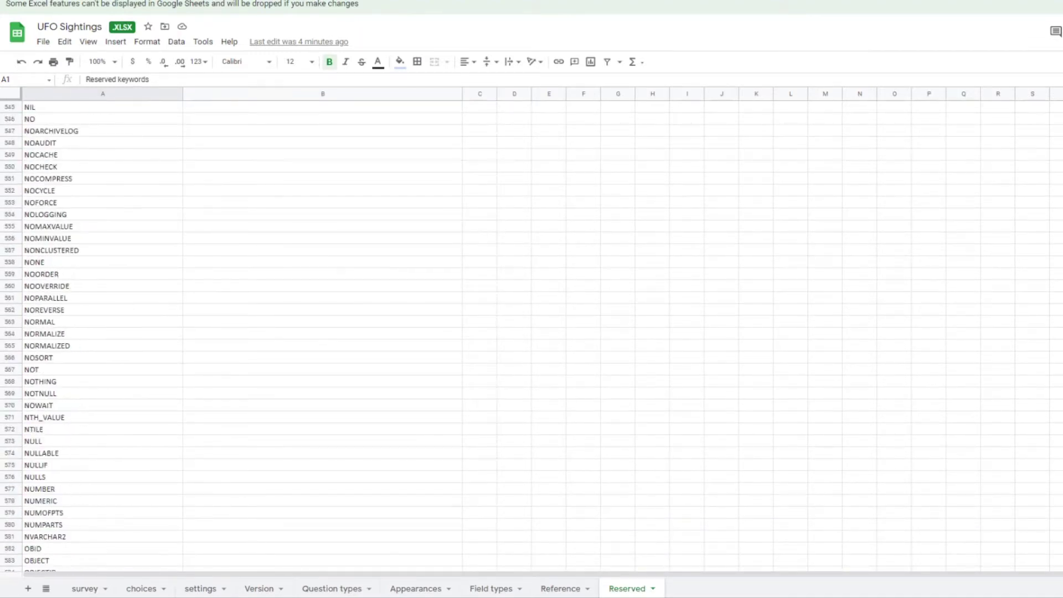
scroll(532, 335, down, 20)
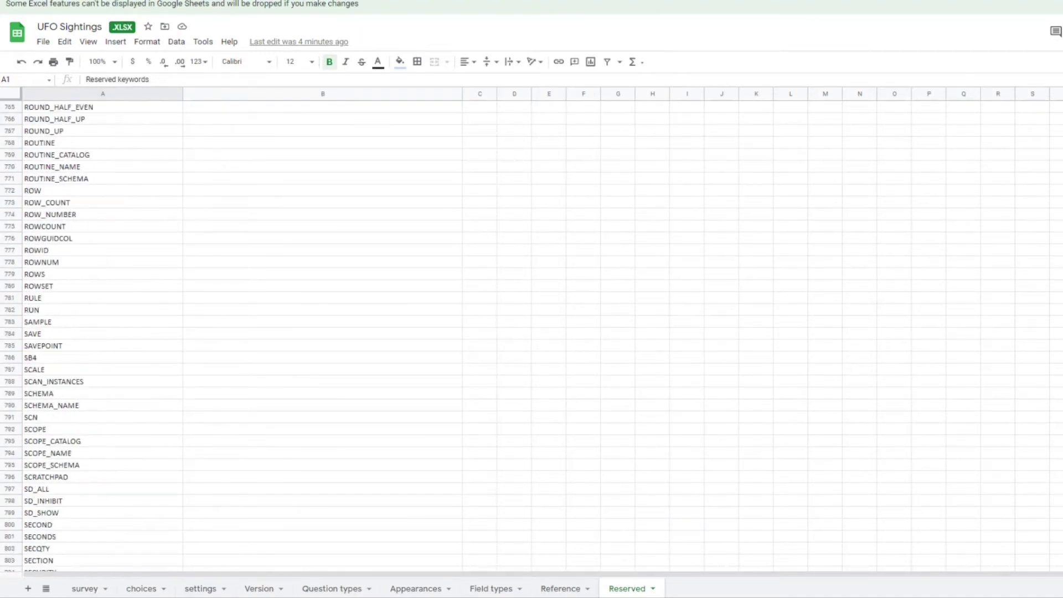
scroll(531, 335, down, 20)
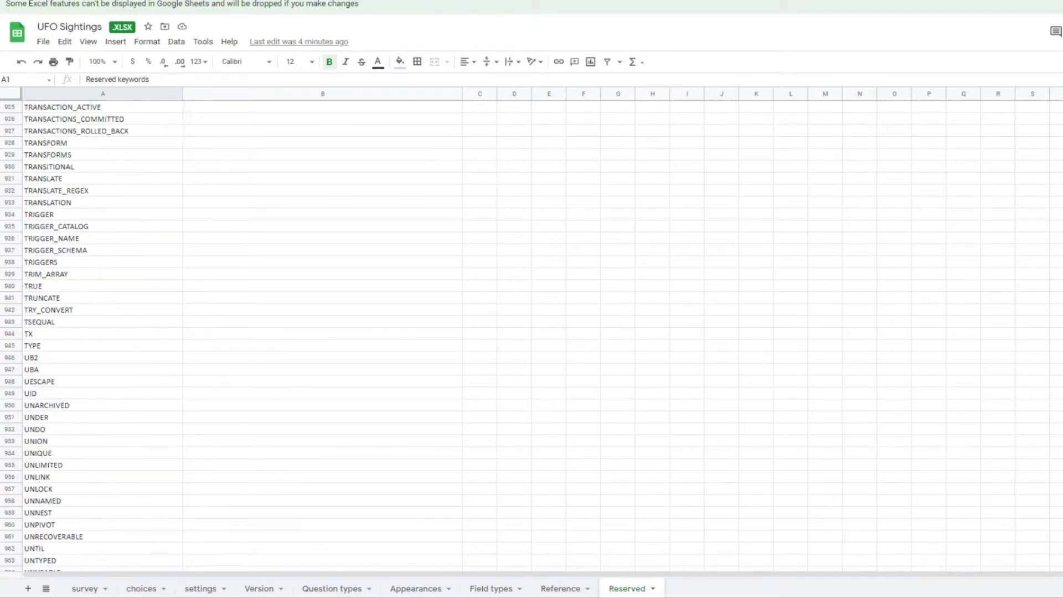
scroll(532, 335, down, 17)
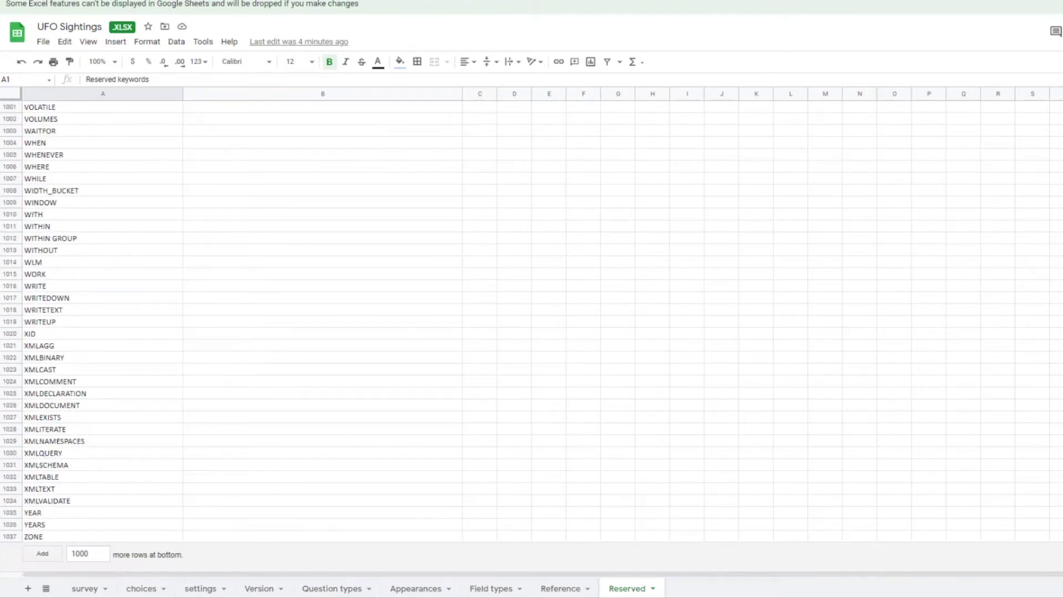
click(85, 588)
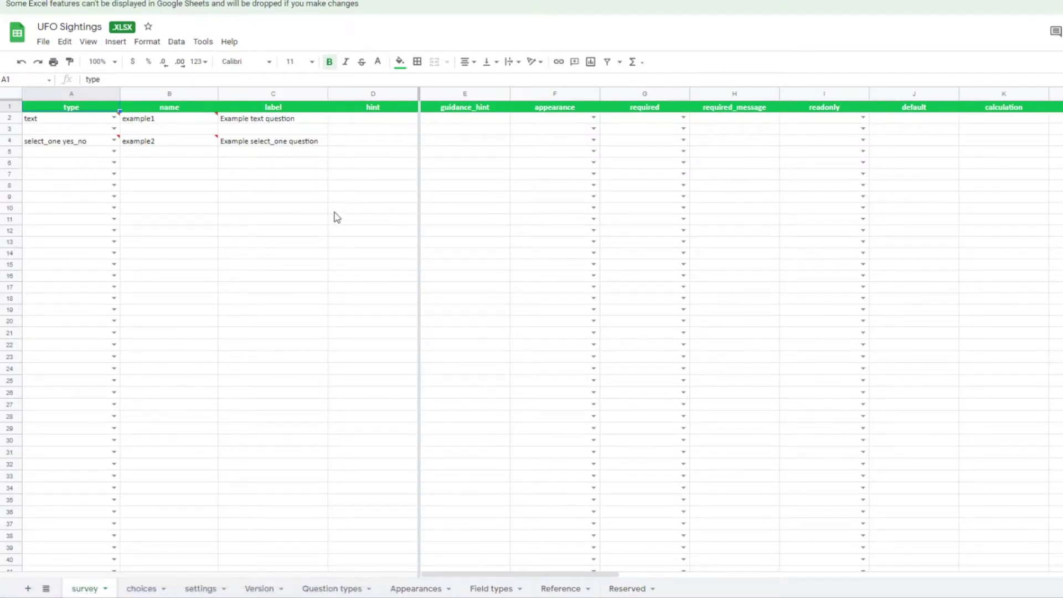
Step: Add a geopoint question 'Location spotted' labelled 'Location where UFO was spotted', widening column C
click(91, 120)
click(331, 589)
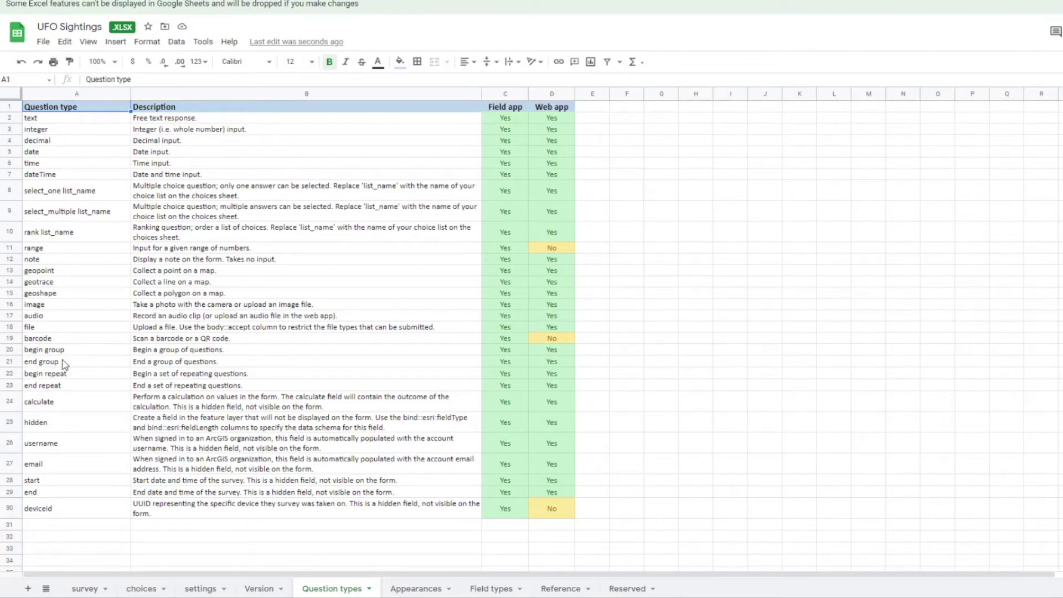
click(70, 271)
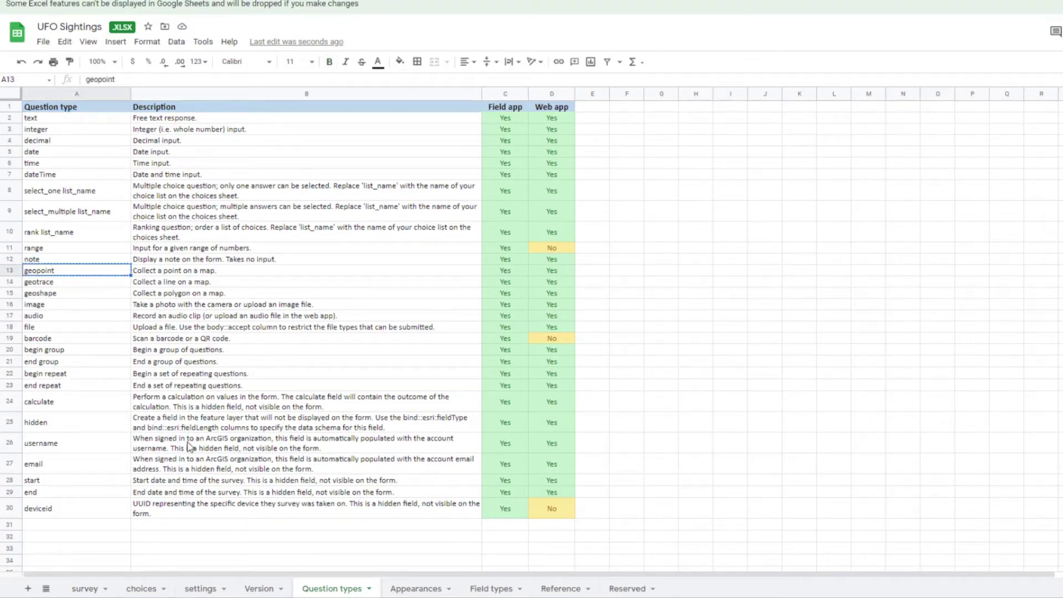
click(85, 588)
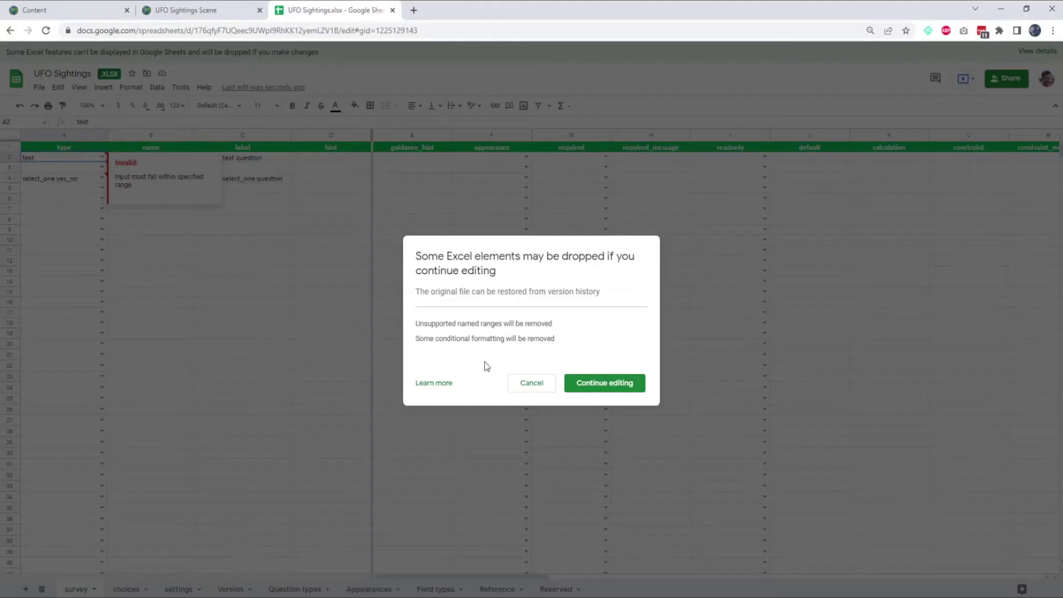
click(586, 391)
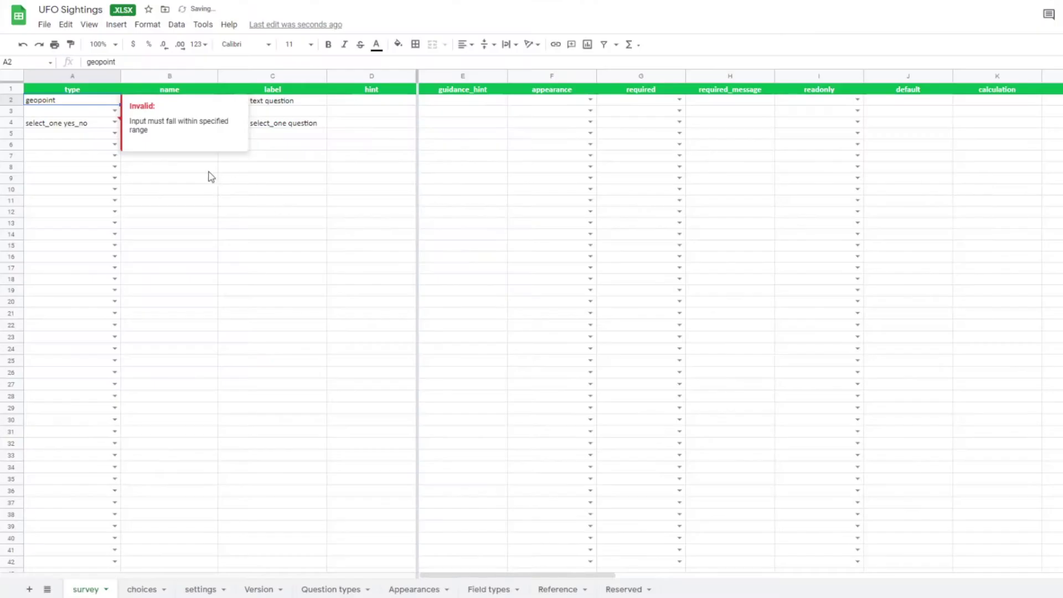
key(Up)
key(Up)
key(Up)
key(Up)
key(Up)
key(Up)
key(Up)
text(Location spotte)
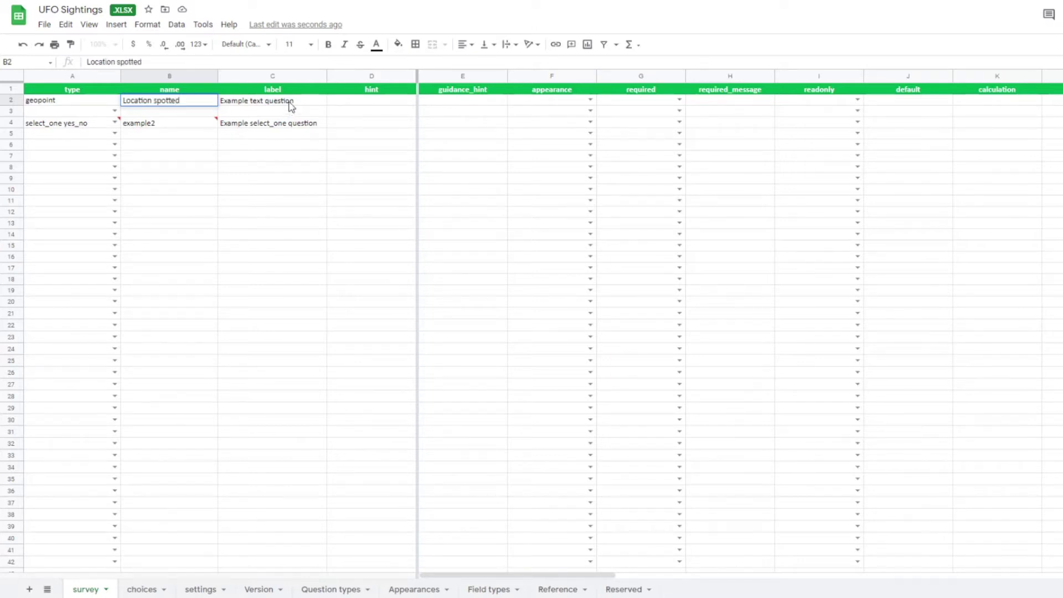
text(d)
click(292, 105)
text(Locatio)
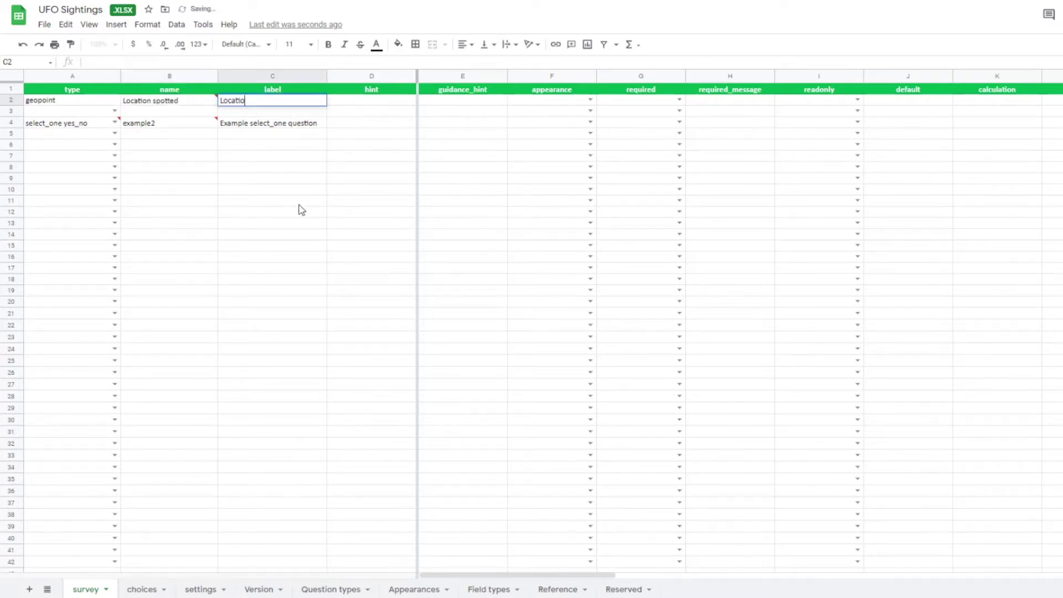
text(n where UFO was spotted)
click(299, 203)
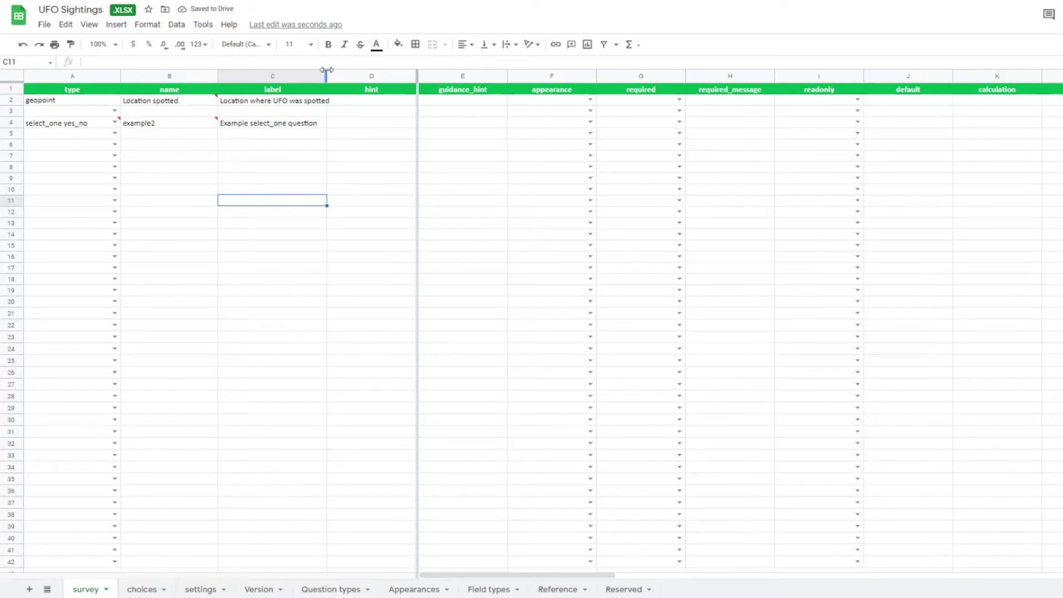
drag(326, 77, 357, 78)
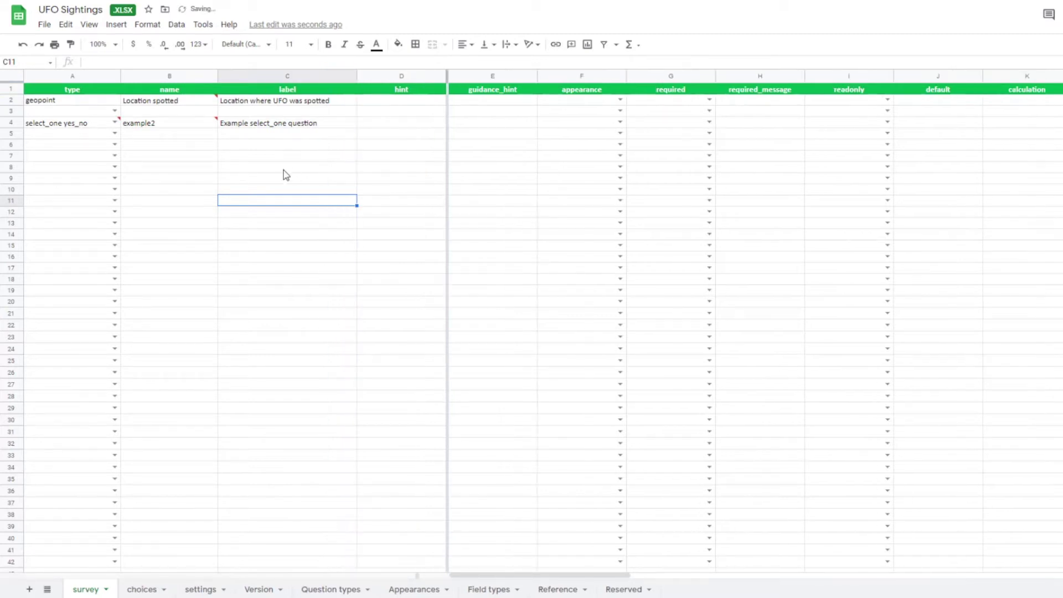
Step: Add a dateTime question 'Date spotted' labelled 'Date and time when UFO was spotted'
click(95, 112)
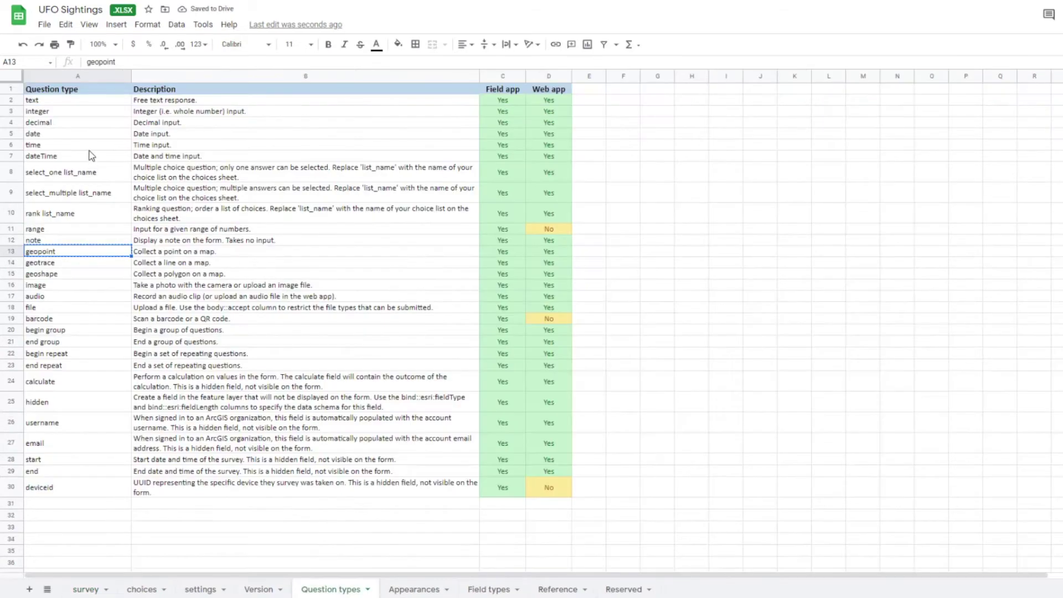
click(92, 156)
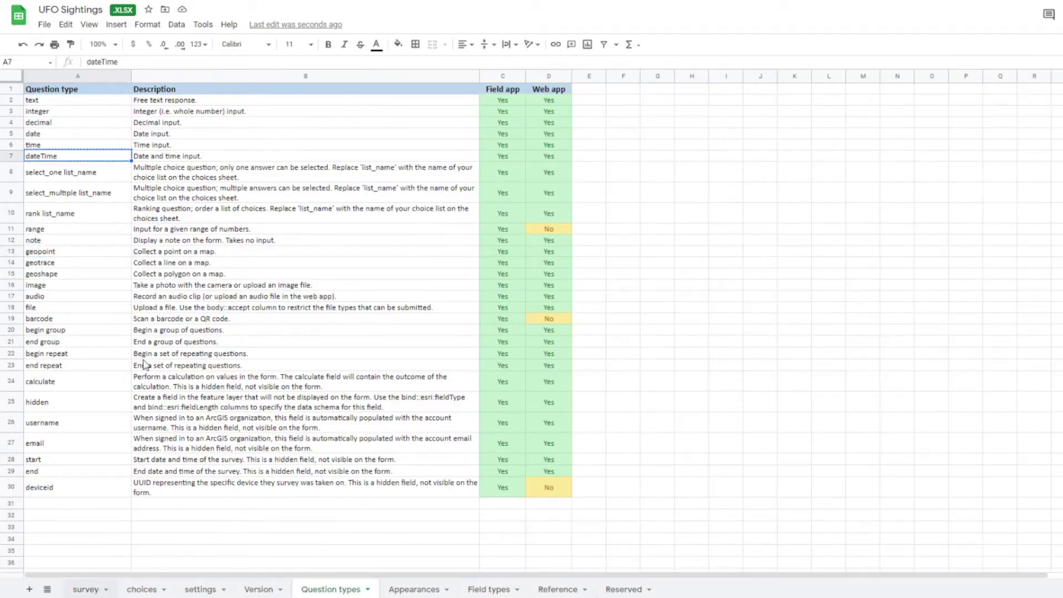
click(85, 589)
text(dateTime)
click(179, 115)
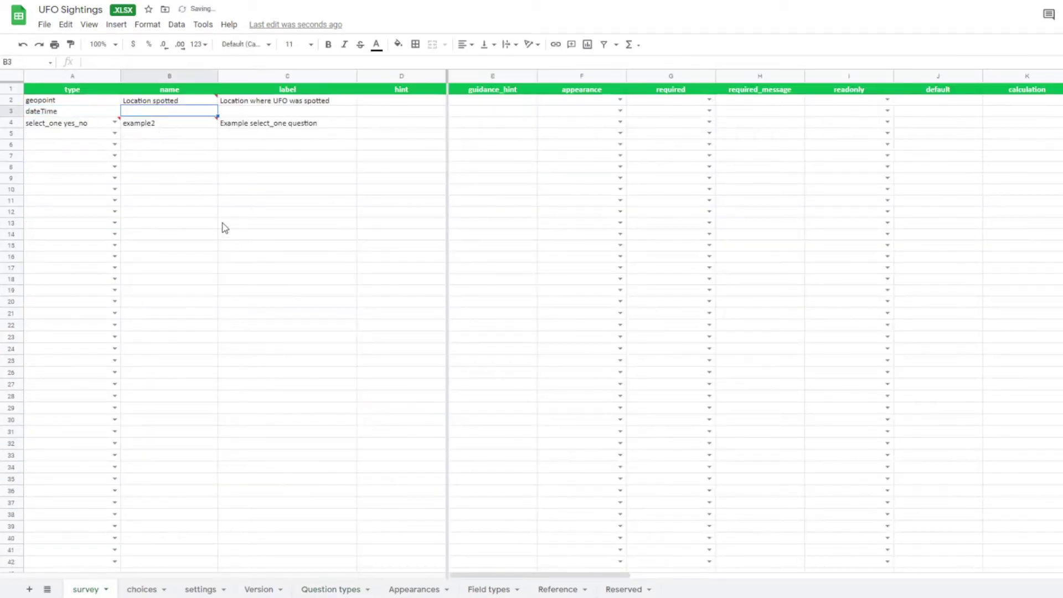
text(Date spotted)
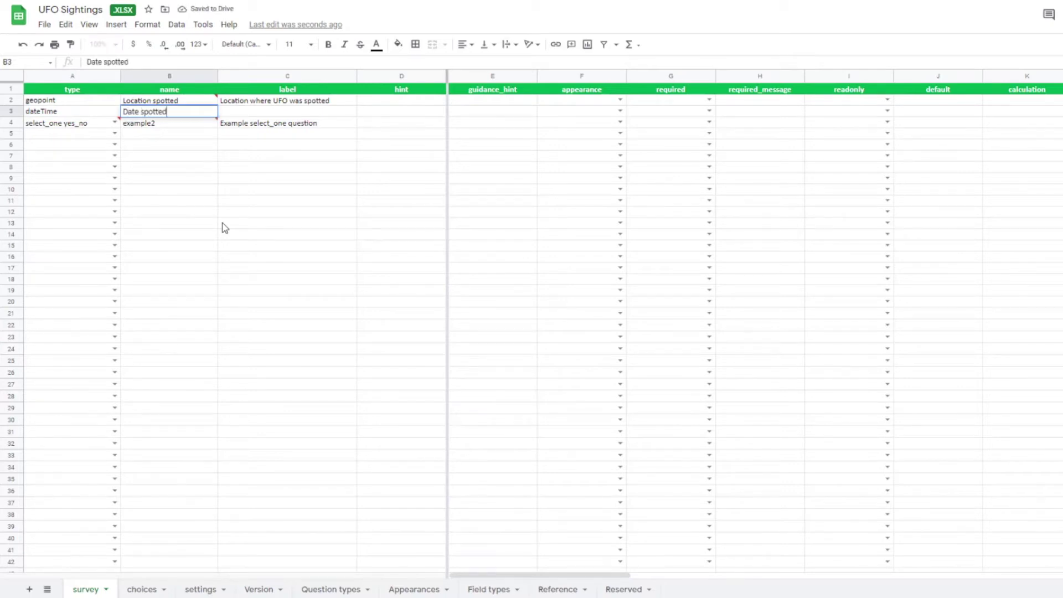
key(Tab)
text(Date and)
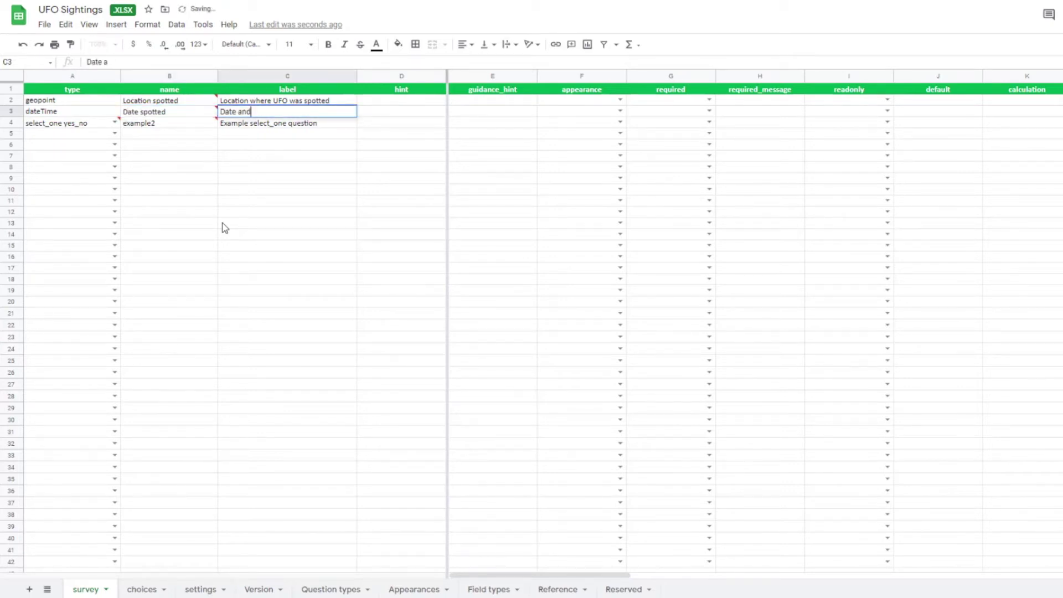
text( time when UFO was spotted)
key(Return)
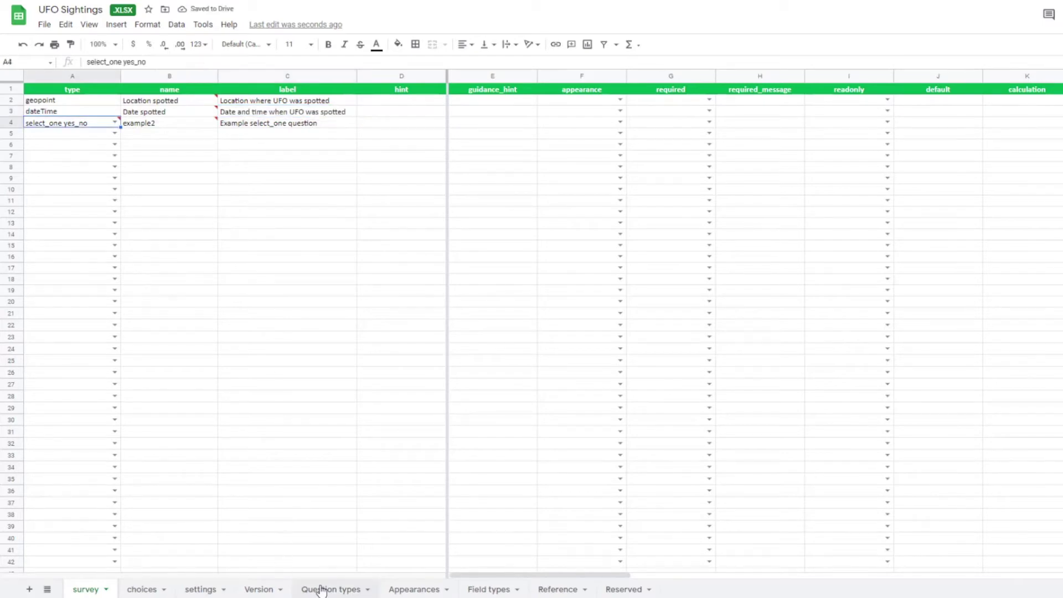
Step: Add a text question 'Shape of UFO' labelled 'Shape of UFO spotted'
click(323, 589)
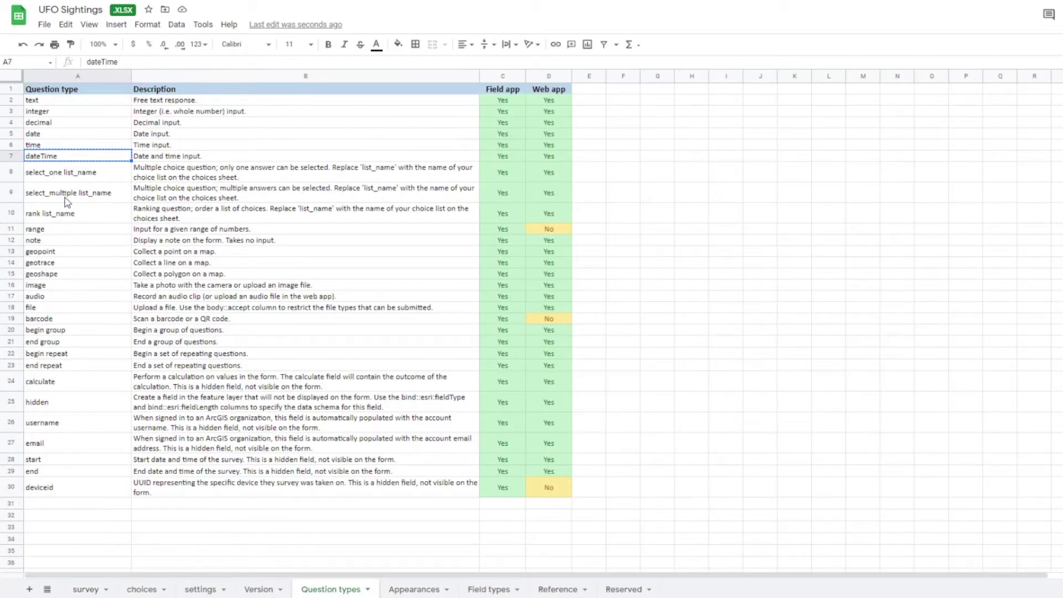
click(69, 100)
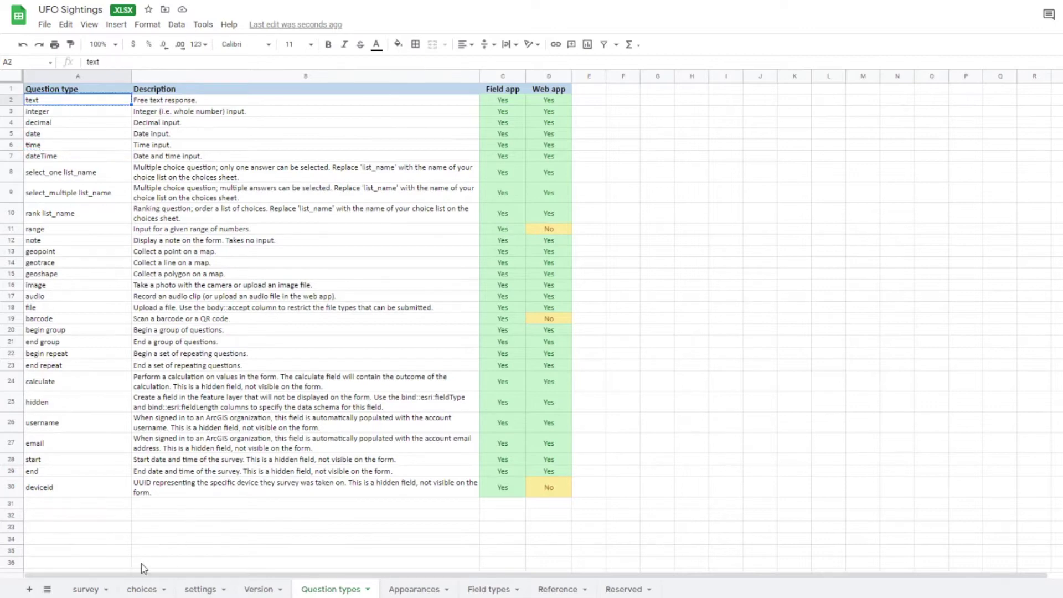
click(86, 588)
text(text)
click(187, 212)
click(183, 124)
text(Shape of UFO)
key(Tab)
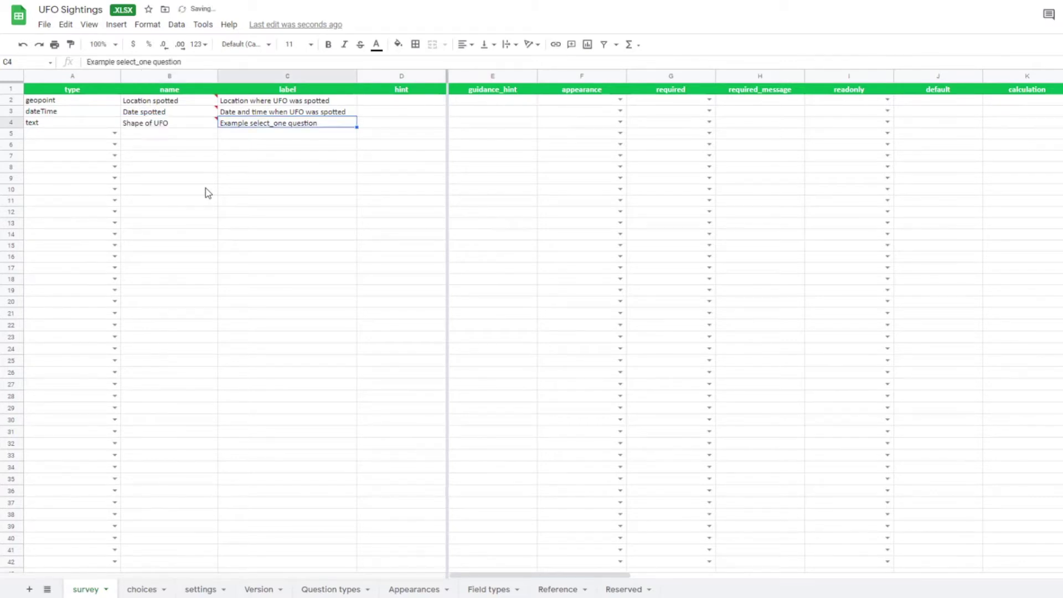
text(Sh)
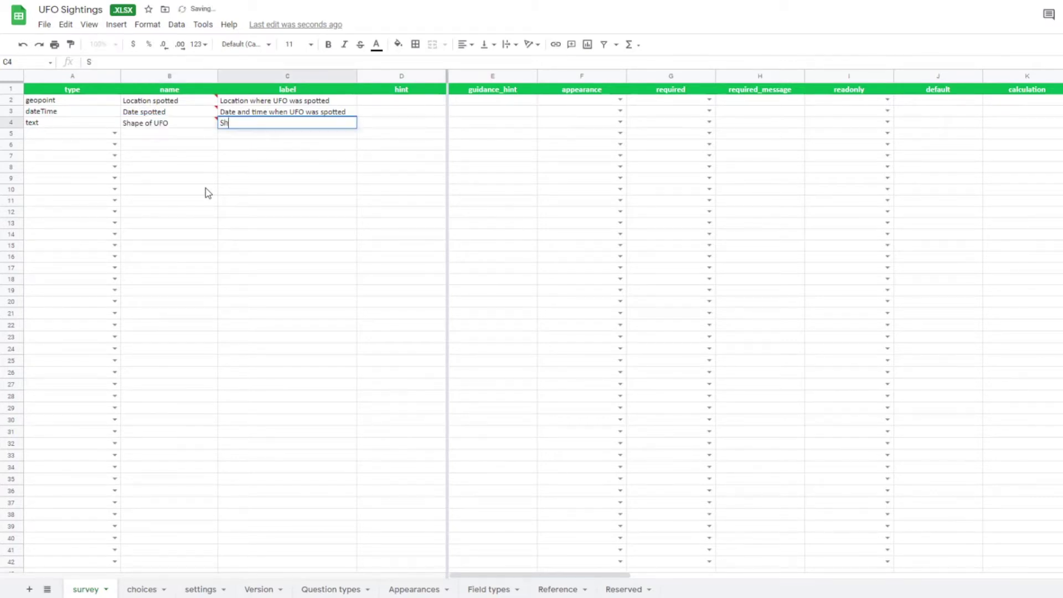
text(ape of UFO spotted)
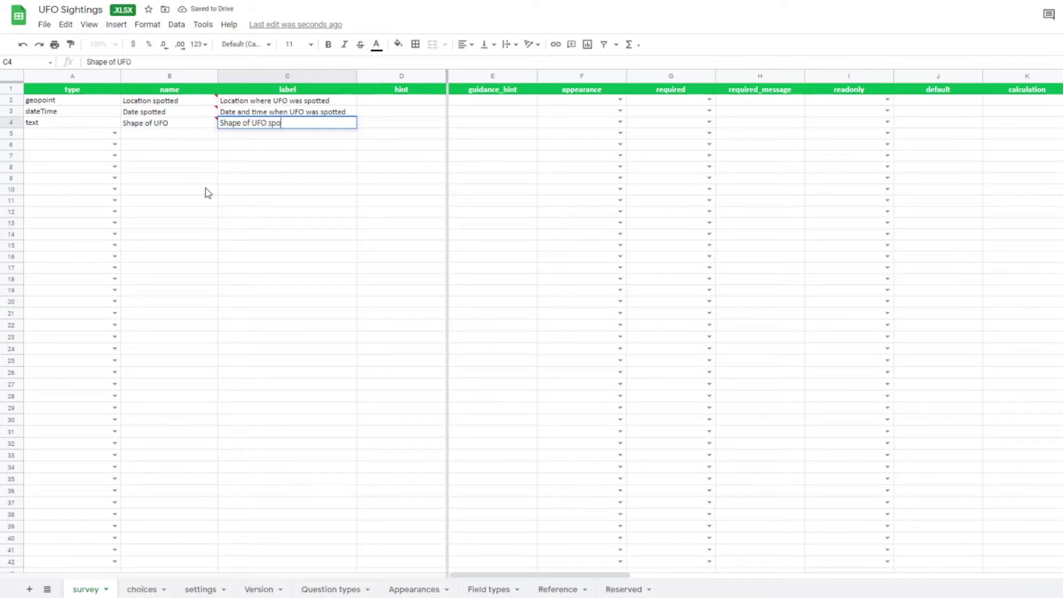
Step: Fill row 5 with integer 'Duration in seconds' labelled 'Length of sighting in seconds'
click(206, 189)
click(324, 588)
click(59, 113)
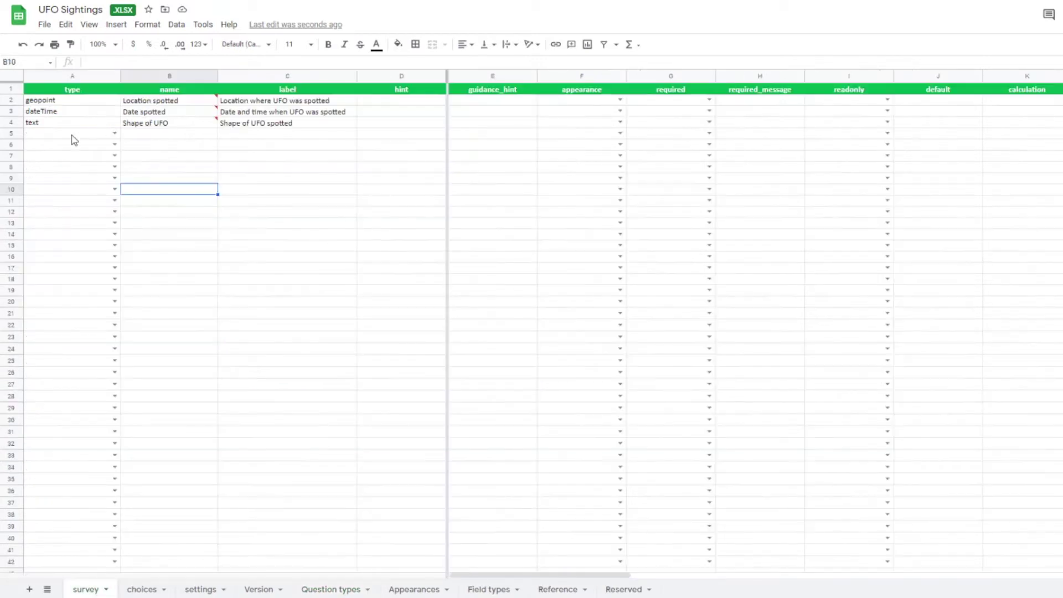
click(71, 134)
text(integer)
click(186, 136)
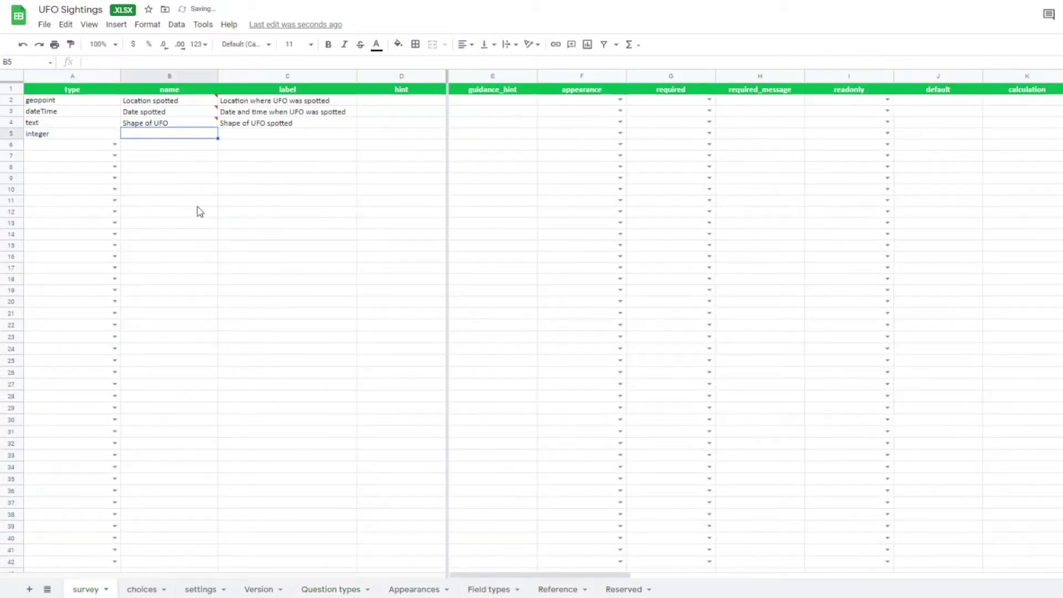
text(Duration in seconds)
key(Tab)
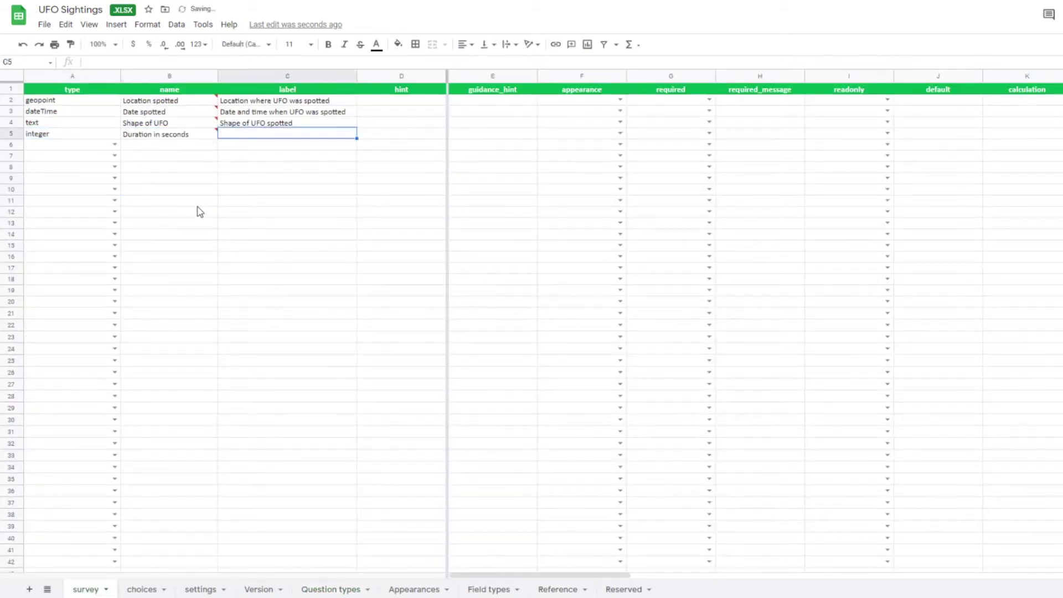
text(Length of sighting in sec)
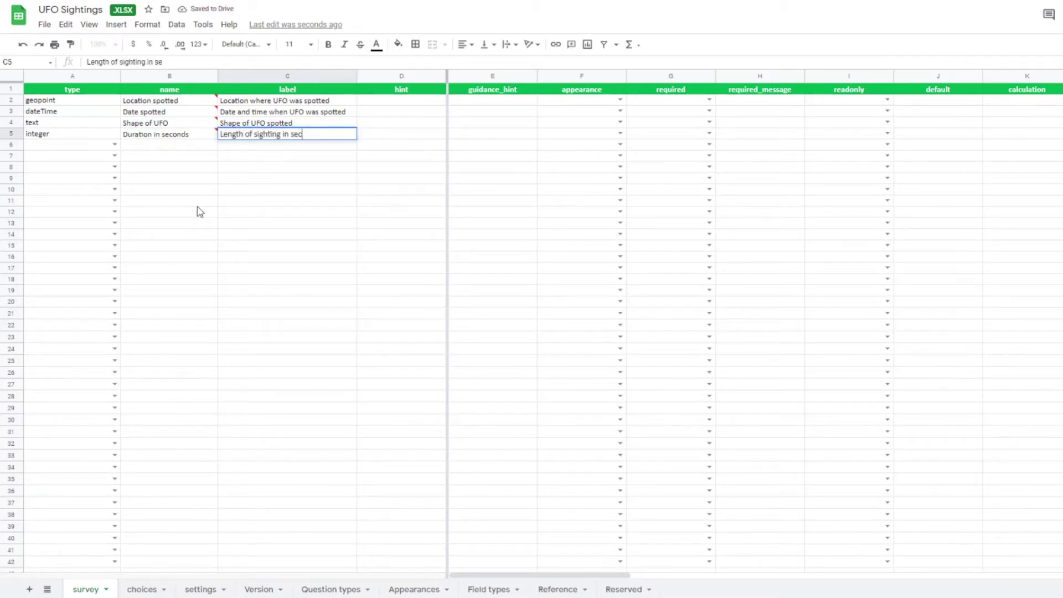
text(onds)
click(198, 204)
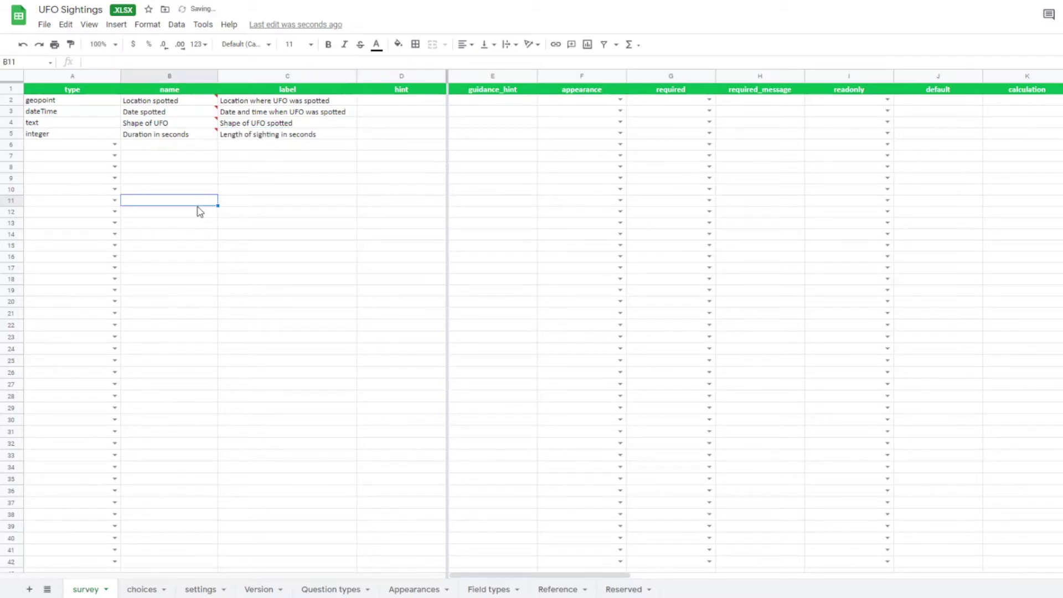
Step: Fill row 6 with text 'Comments' labelled 'Additional comments'
click(87, 147)
text(text)
click(178, 148)
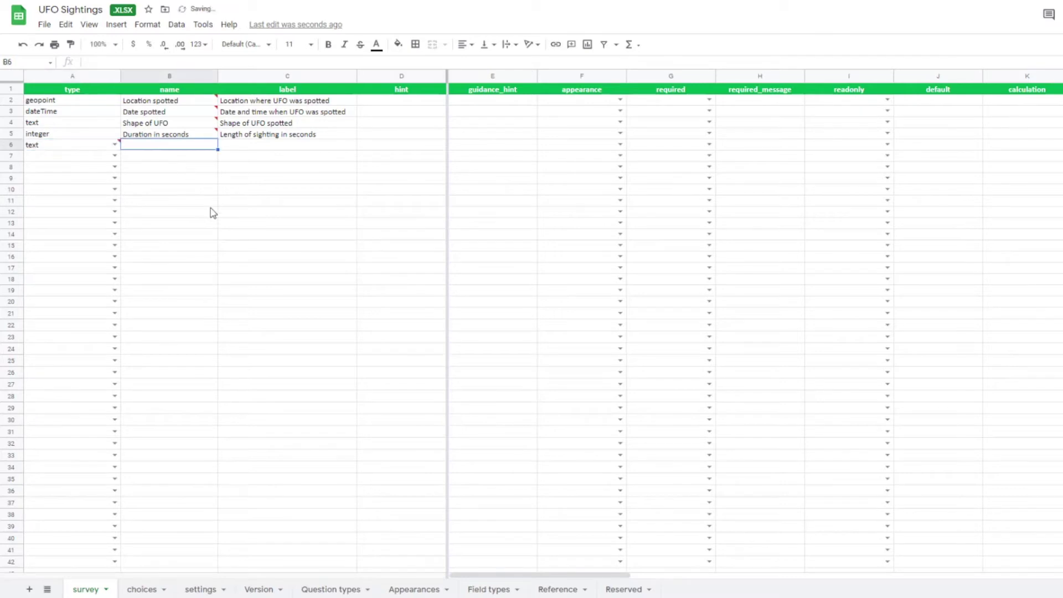
text(Comments)
key(Tab)
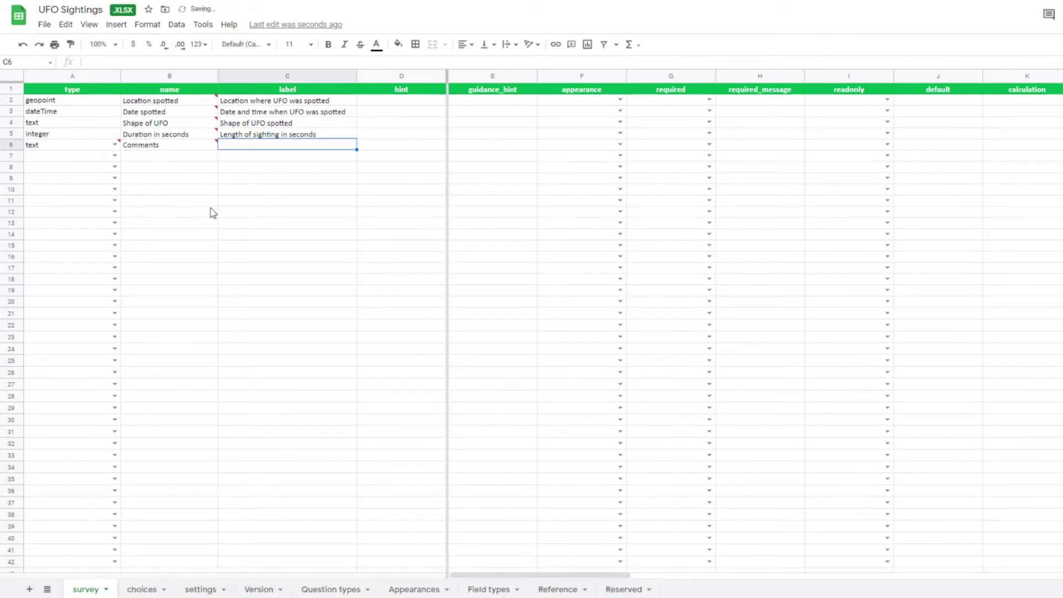
text(Additional comm)
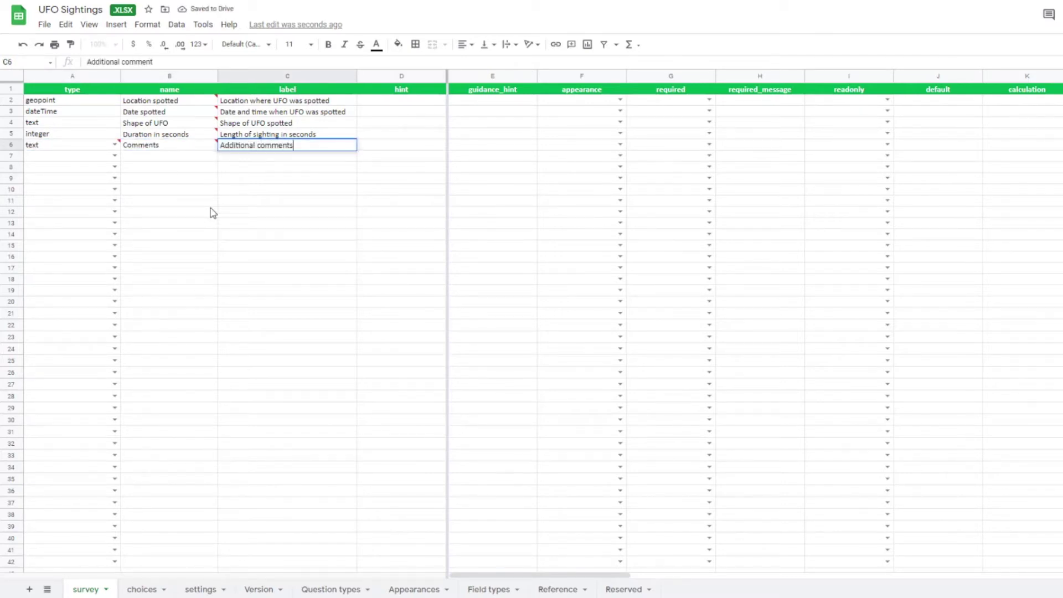
text(ents)
click(185, 201)
Step: Download the edited spreadsheet as an .xlsx file
click(44, 24)
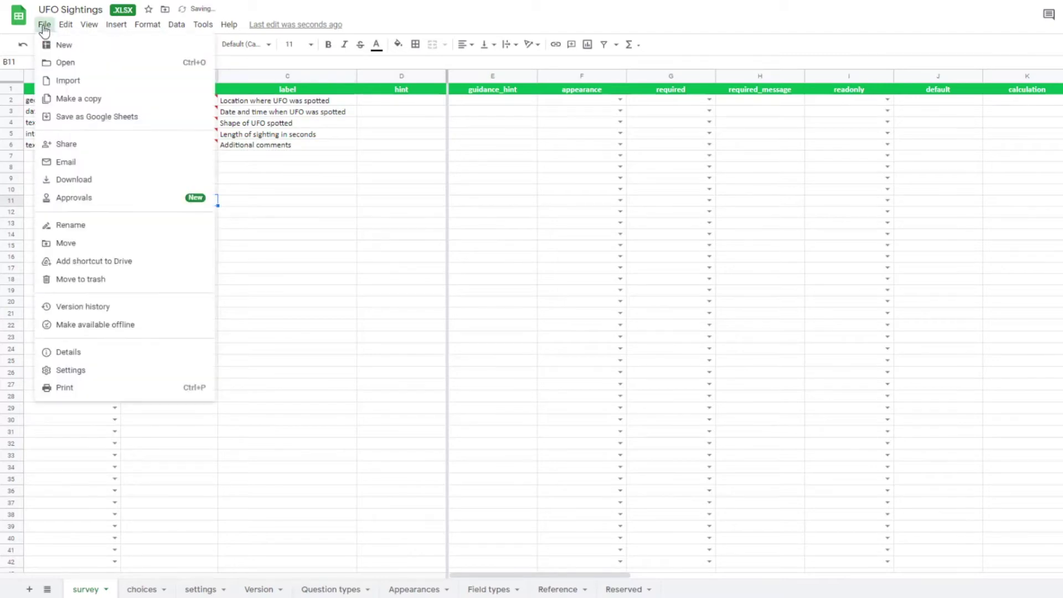
mouse_move(166, 183)
click(246, 184)
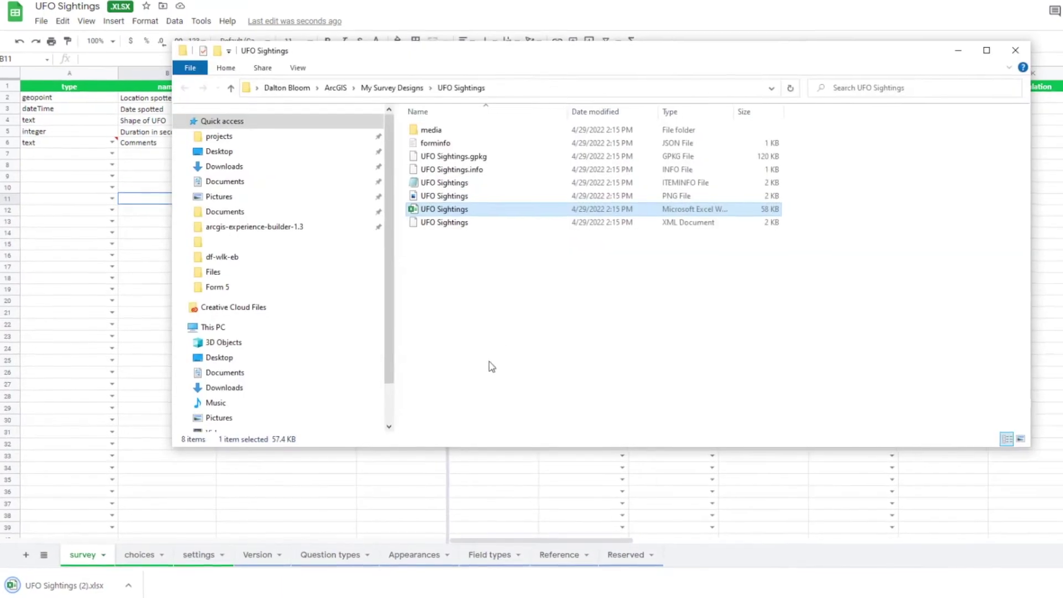
Step: Replace the old XLSForm in the survey folder with the download, renamed 'UFO Sightings'
click(506, 210)
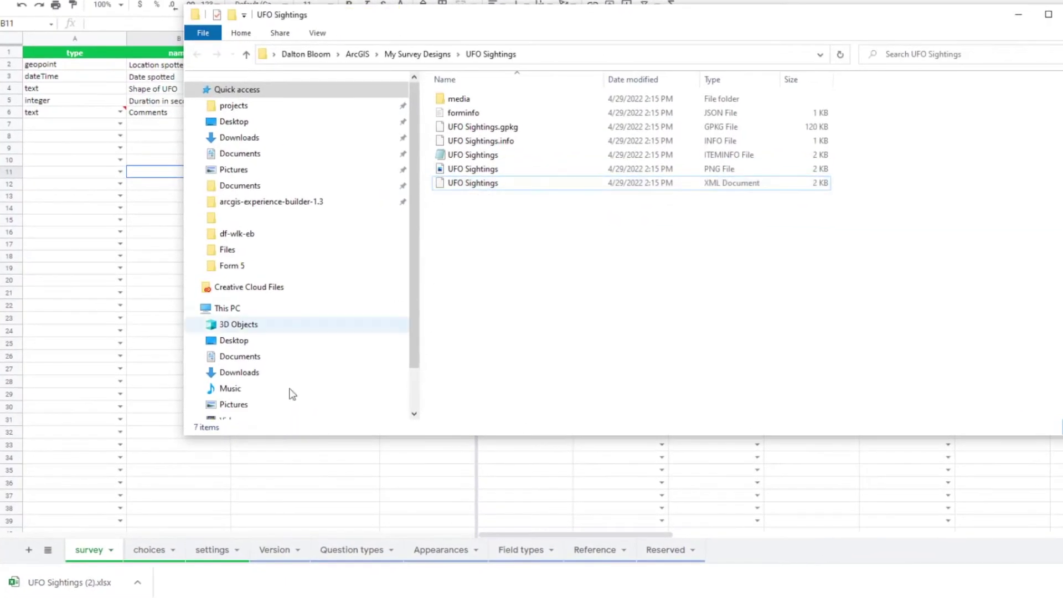
click(100, 581)
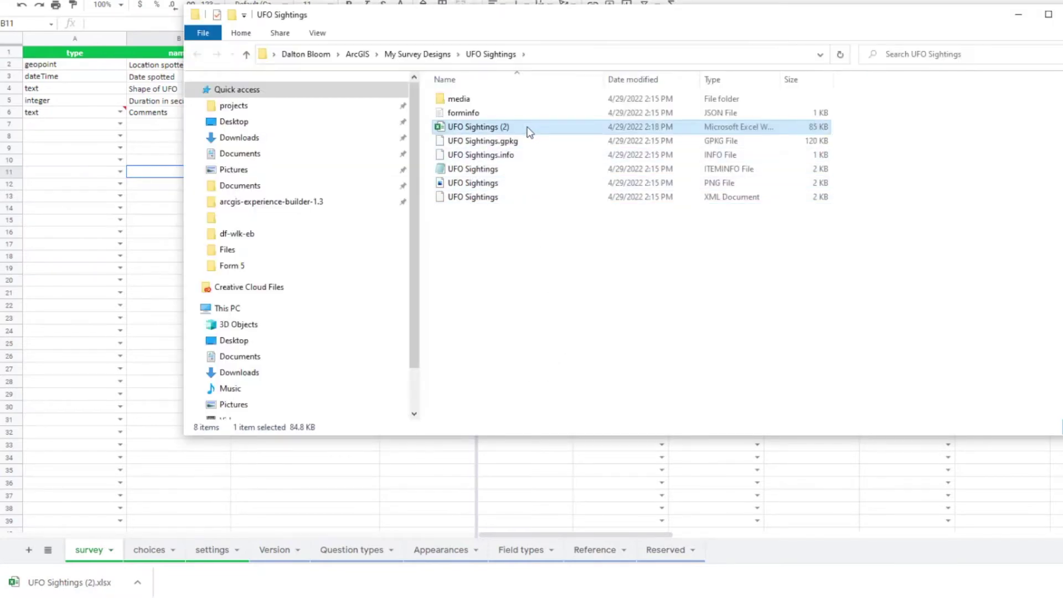
key(F2)
key(End)
key(BackSpace)
key(BackSpace)
key(BackSpace)
key(BackSpace)
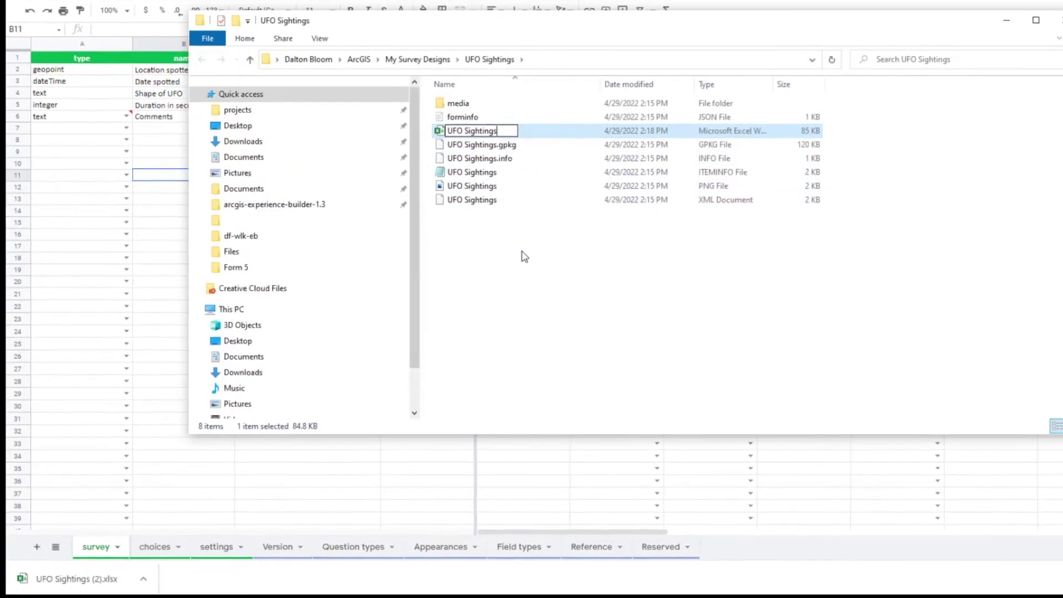
key(Return)
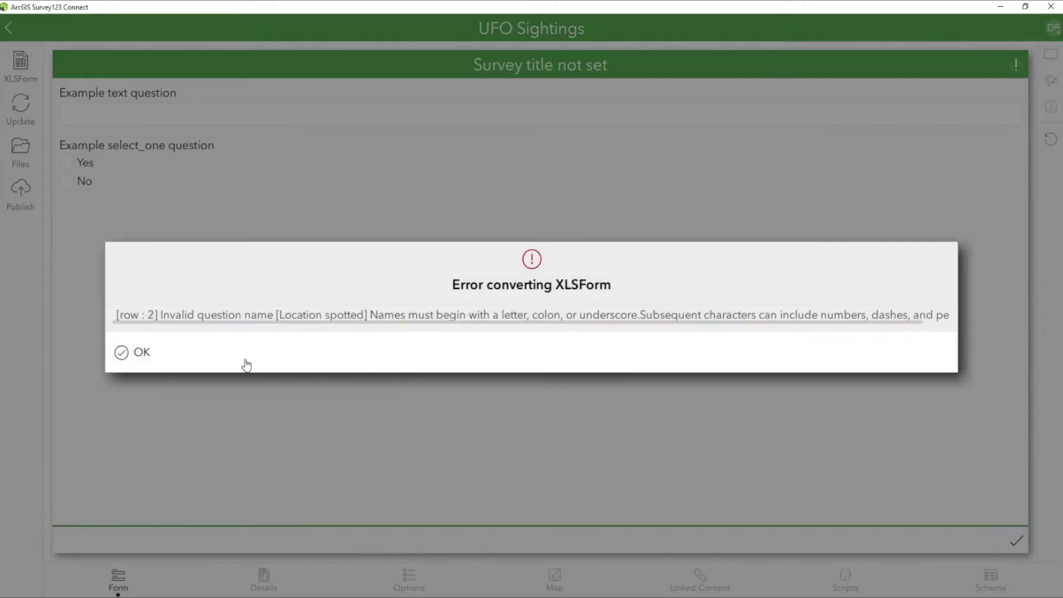
Step: Dismiss the 'Location spotted' invalid-name conversion error and return to the Google Sheets survey sheet
scroll(290, 324, right, 2)
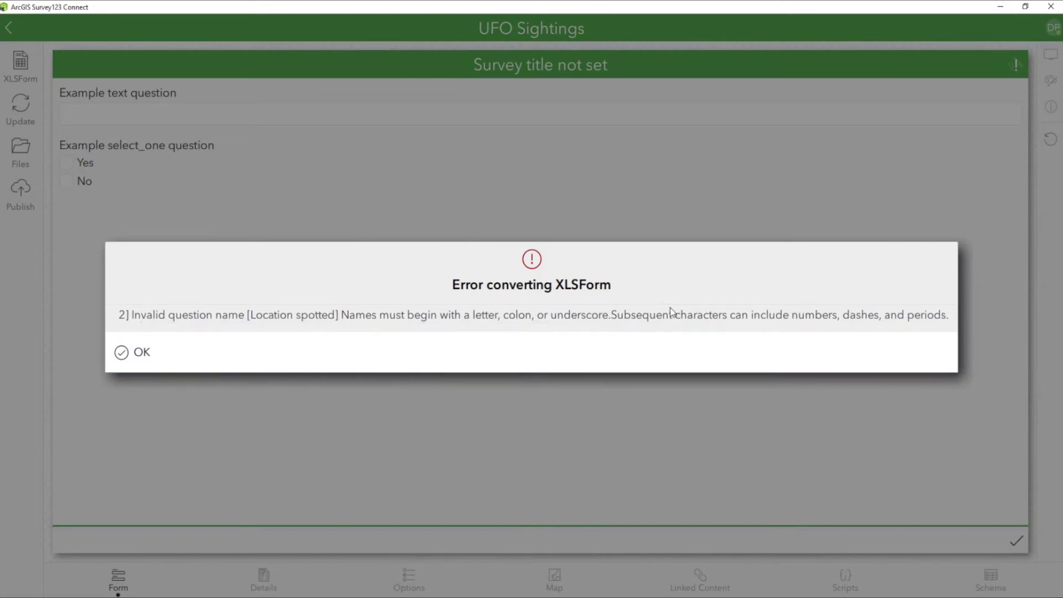
click(758, 361)
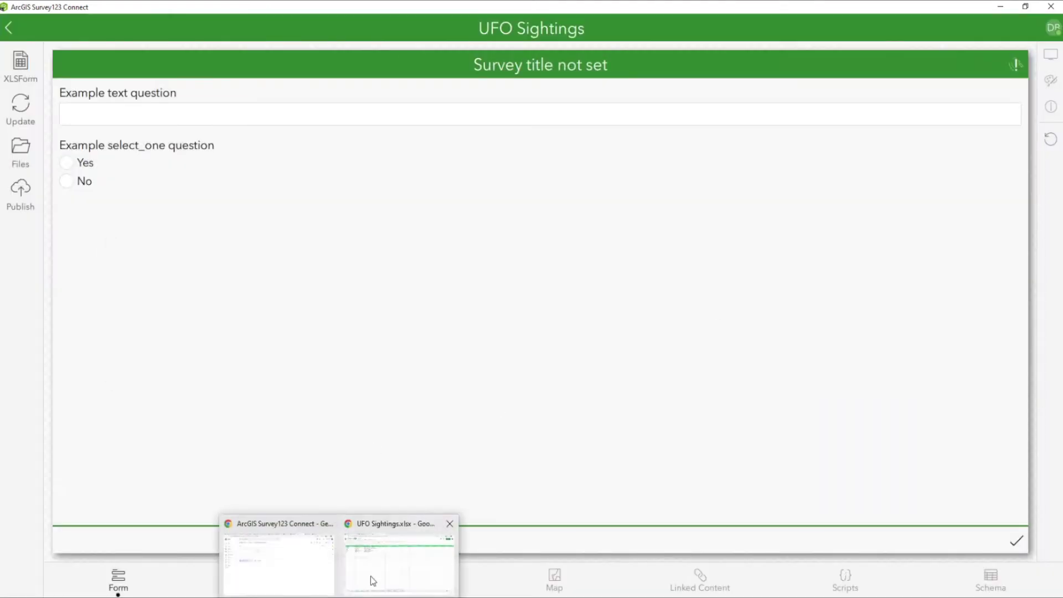
click(373, 576)
Step: Rename the Location spotted and Date spotted questions to Location_spotted and Date_spotted
click(172, 103)
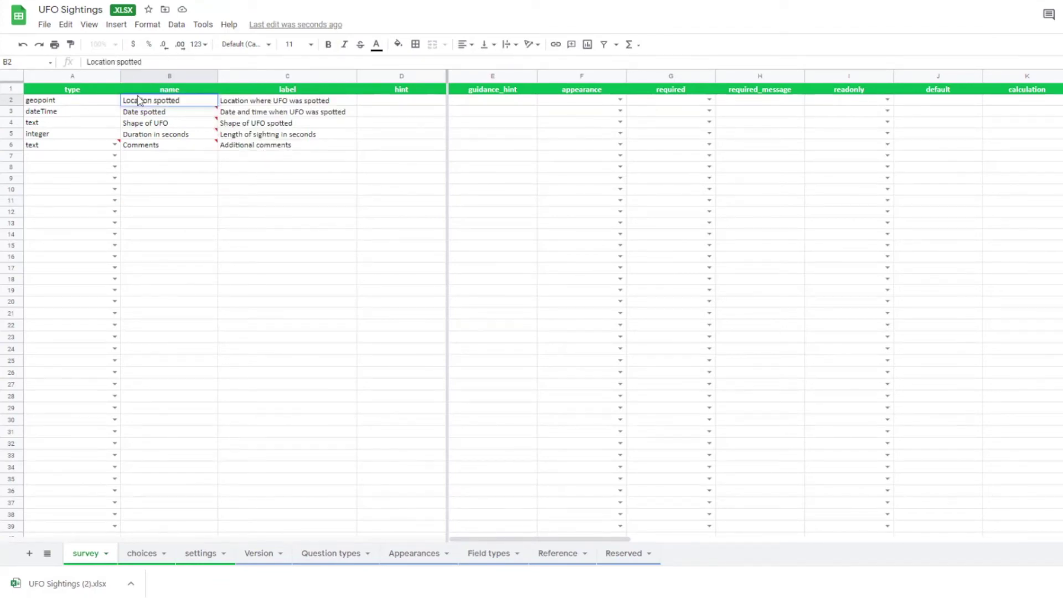
key(BackSpace)
text(_)
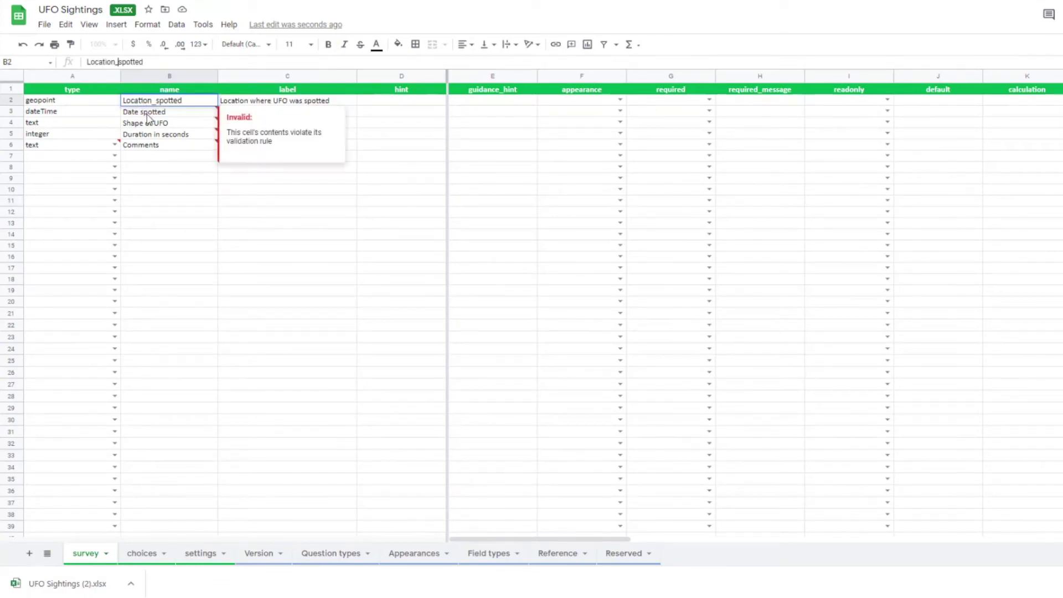
double_click(142, 112)
key(BackSpace)
text(_)
key(Return)
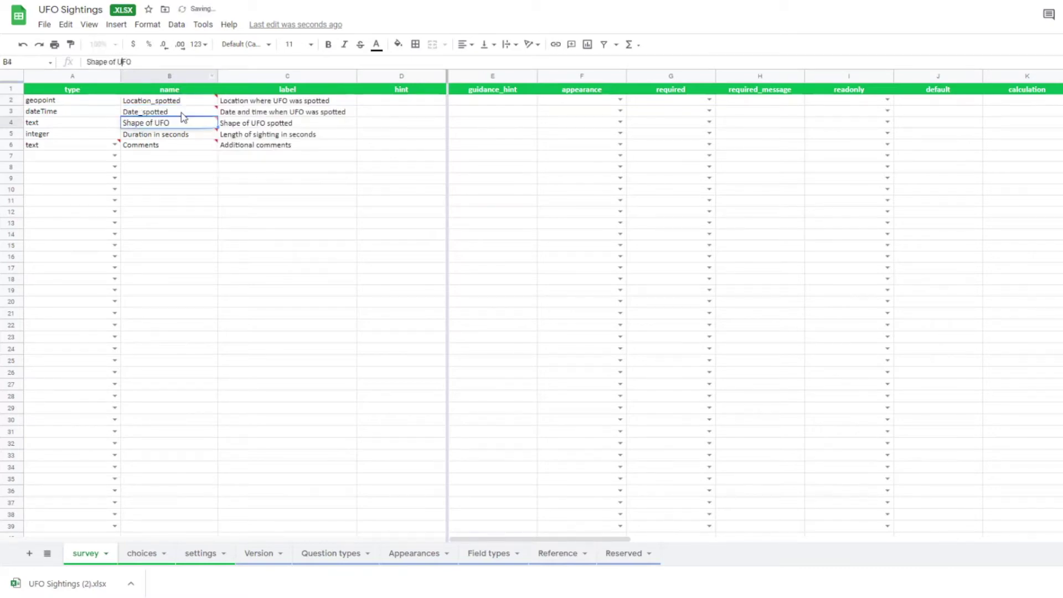
Step: Rename Shape of UFO and Duration in seconds to Shape_of_UFO and Duration_in_seconds
key(BackSpace)
text(_)
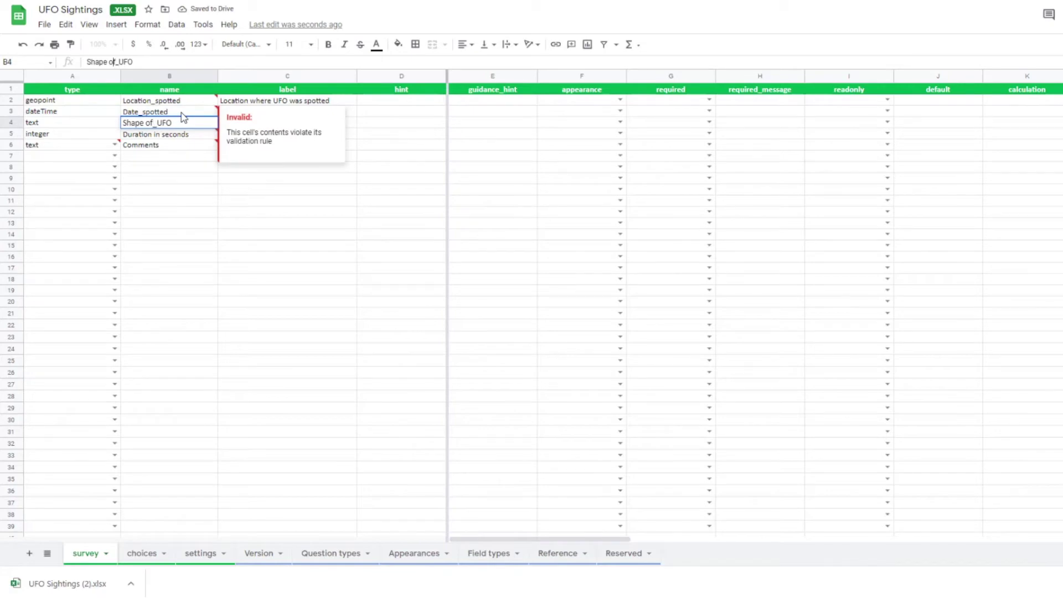
key(Left)
key(Left)
key(BackSpace)
text(_)
key(Return)
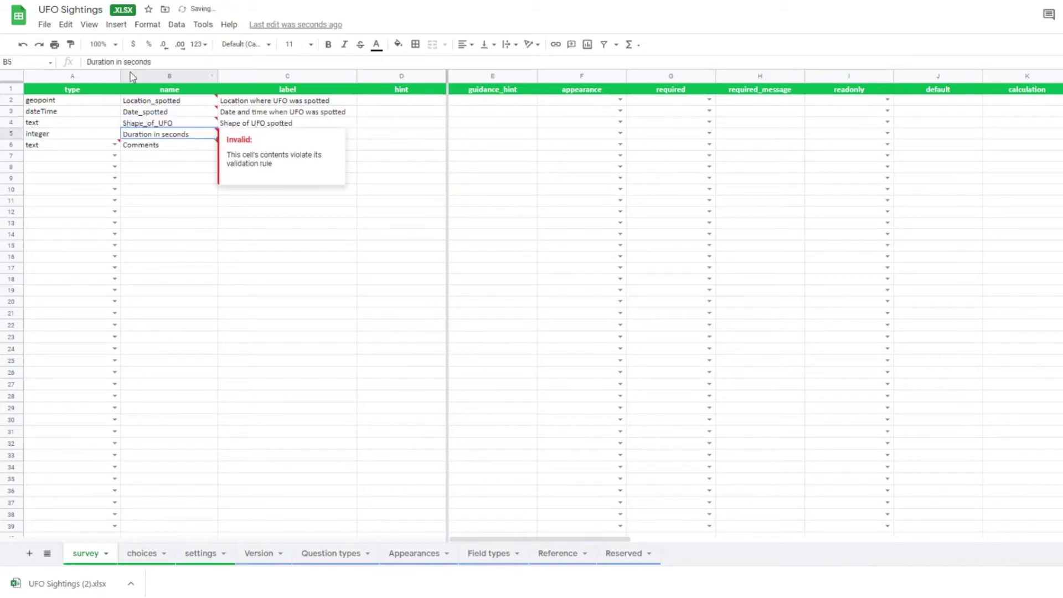
key(Return)
key(Left)
key(Left)
key(Left)
key(Left)
key(Left)
key(Left)
key(Left)
key(BackSpace)
text(_)
key(Left)
key(Left)
key(BackSpace)
text(_)
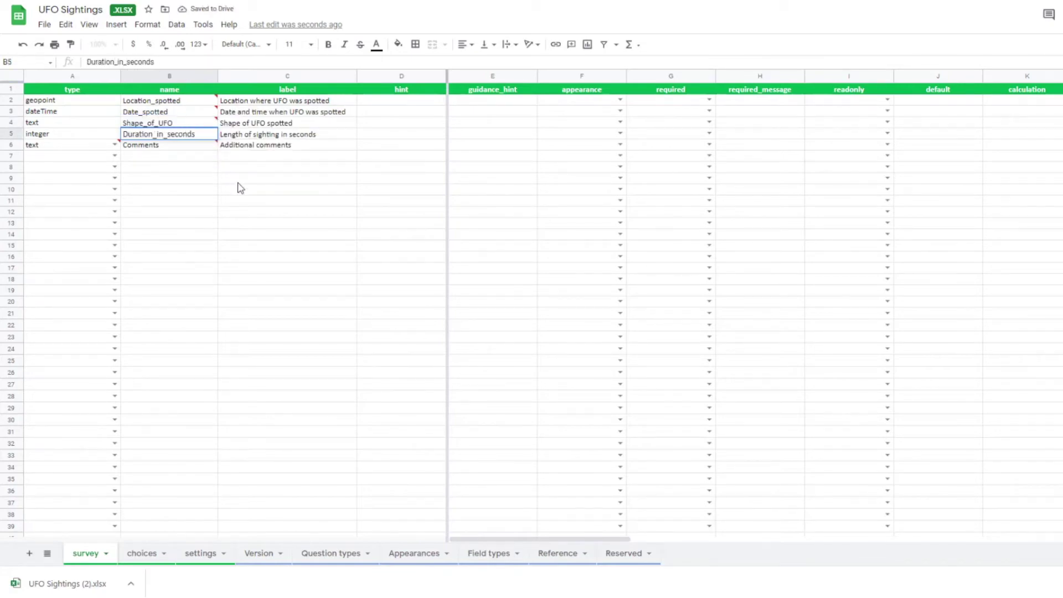
click(239, 179)
Step: Download the corrected sheet as a Microsoft Excel file
click(45, 25)
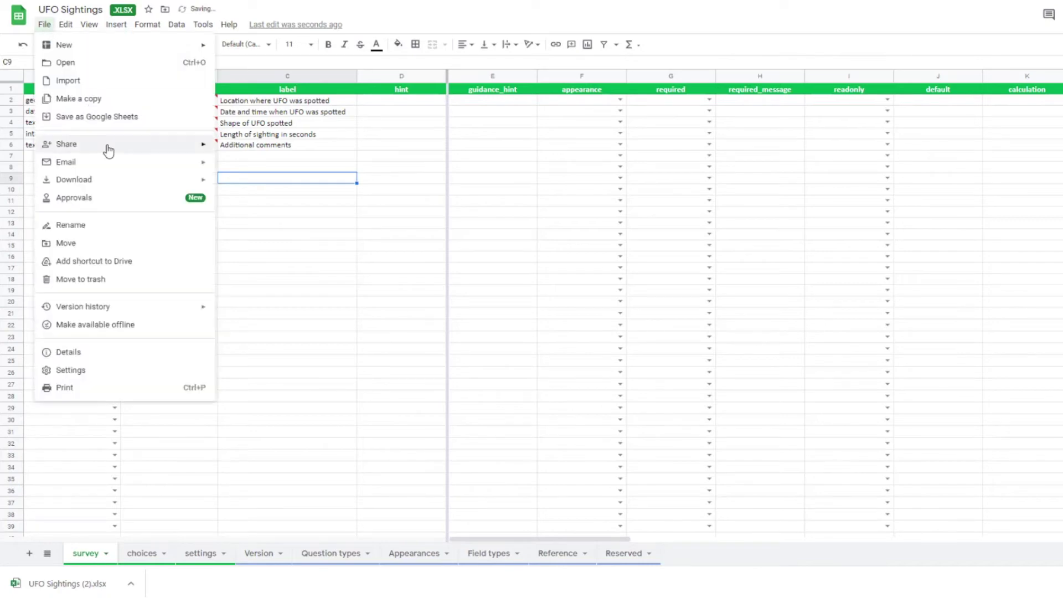
mouse_move(111, 181)
click(249, 183)
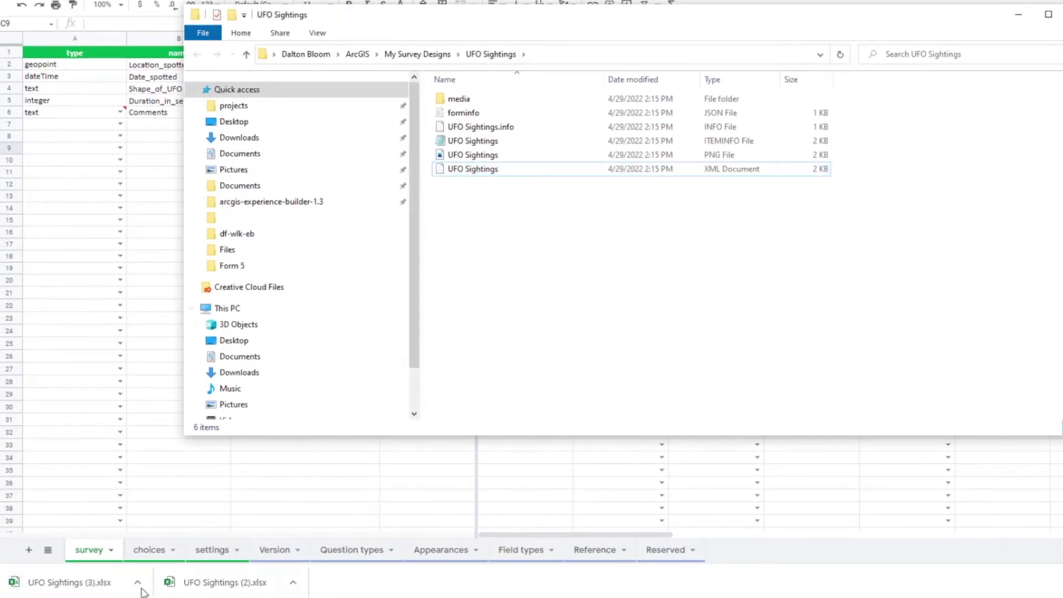
Step: Replace the old XLSX in the survey folder with UFO Sightings (3).xlsx, renamed to UFO Sightings
click(135, 585)
drag(86, 582, 548, 284)
click(545, 127)
key(F2)
key(End)
key(BackSpace)
key(BackSpace)
key(BackSpace)
key(BackSpace)
key(Return)
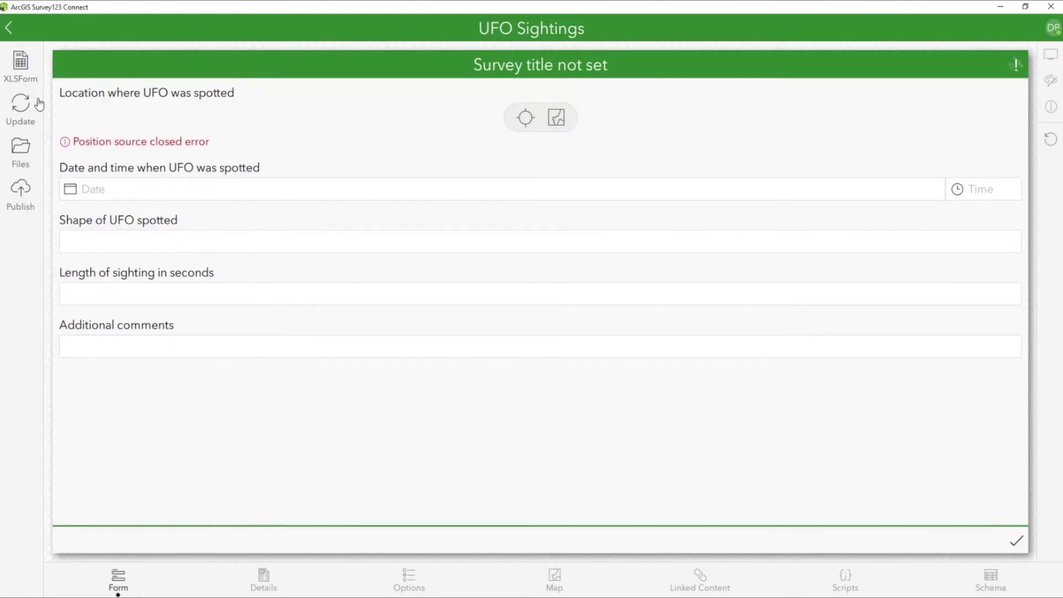
Step: Publish the UFO Sightings survey after confirming its publishing options, then return to ArcGIS Online Content
click(22, 190)
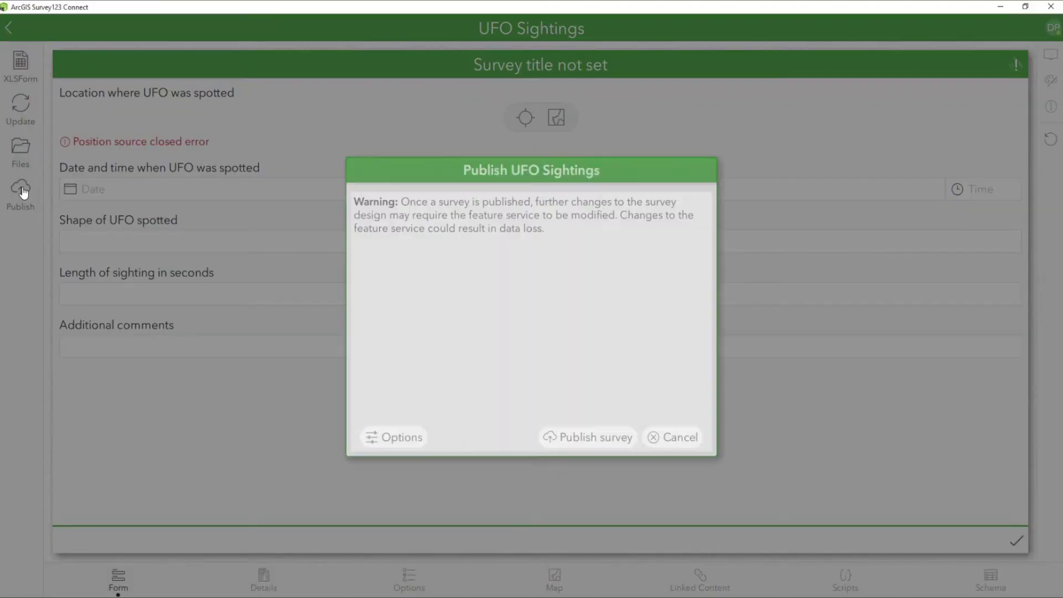
click(402, 437)
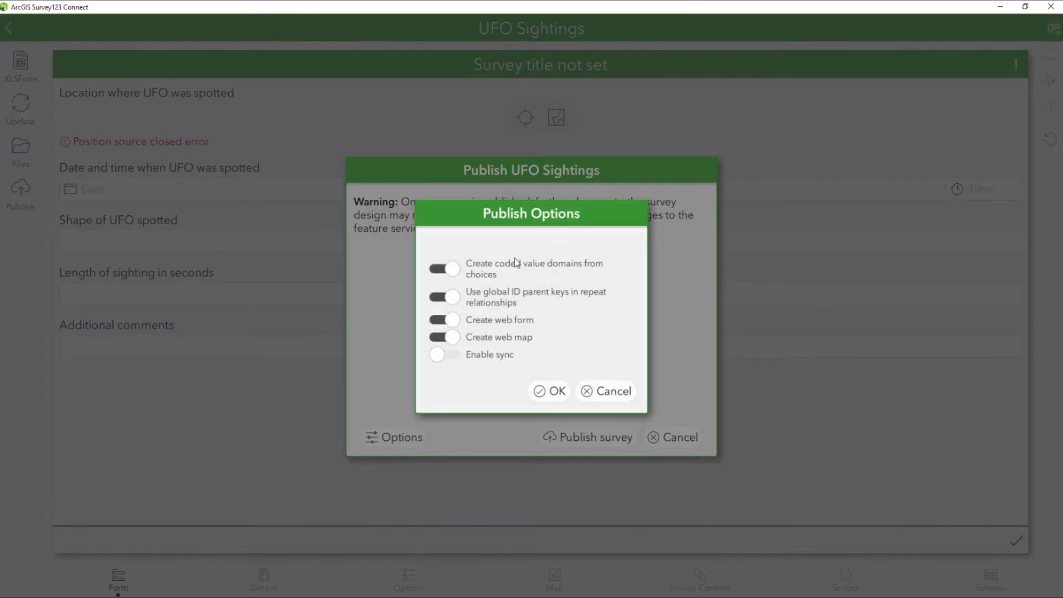
click(540, 390)
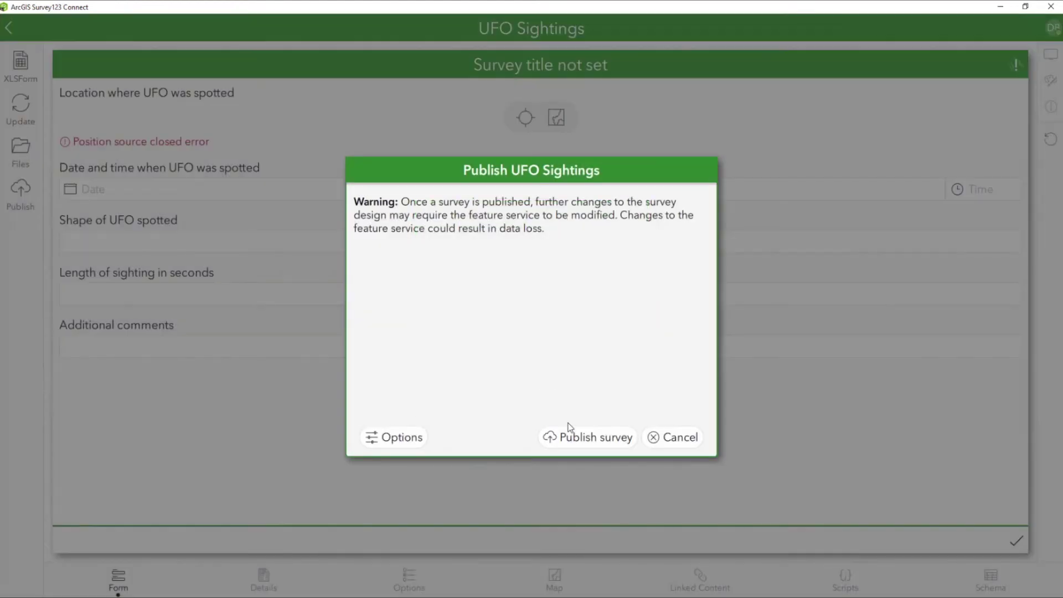
click(573, 437)
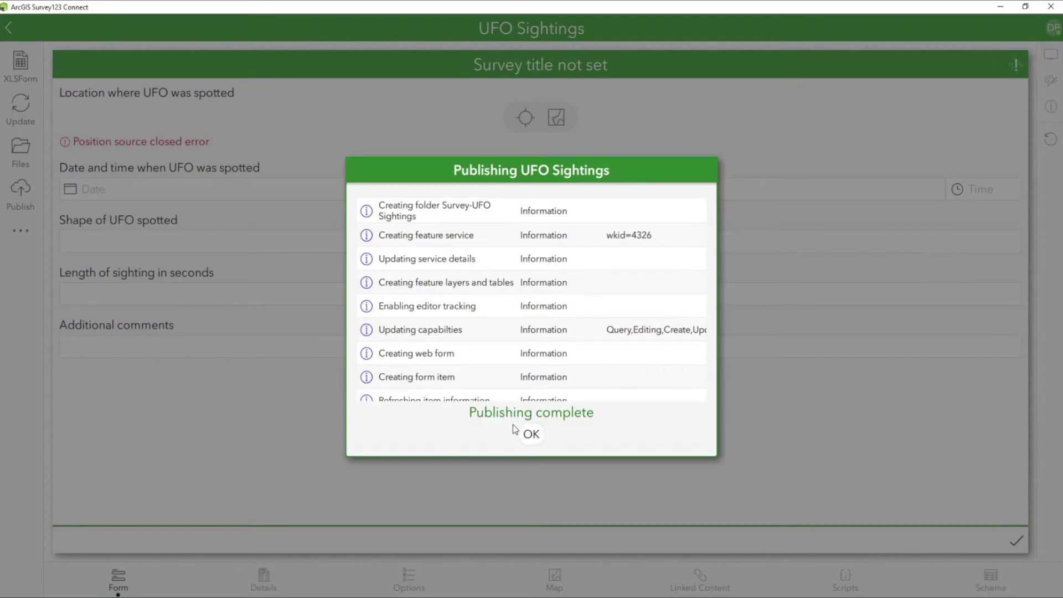
click(527, 434)
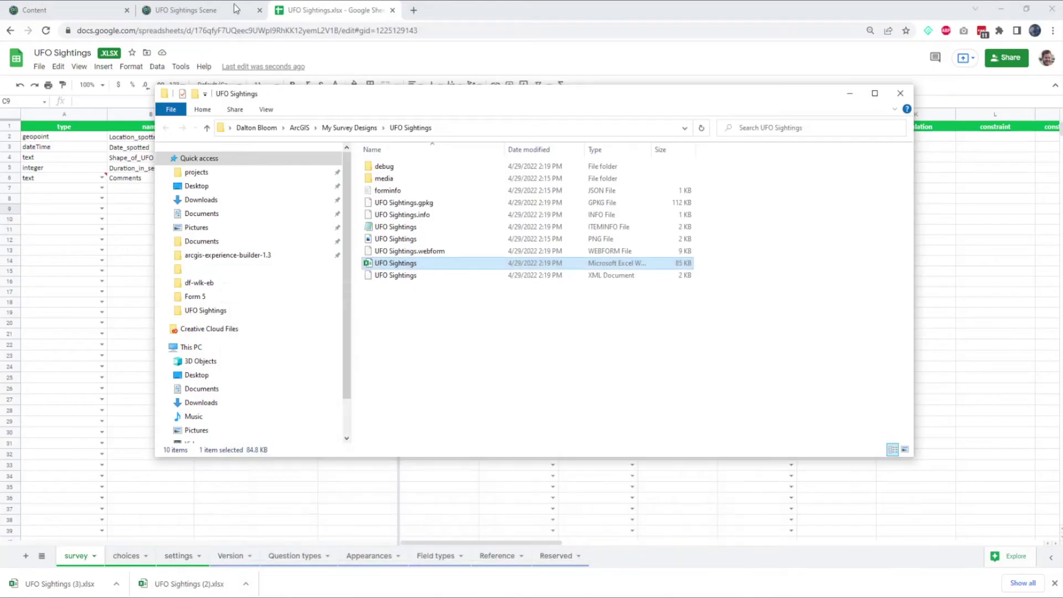
click(98, 13)
Step: Open the Survey-UFO Sightings feature layer item in a new tab and list its ten data fields
click(46, 30)
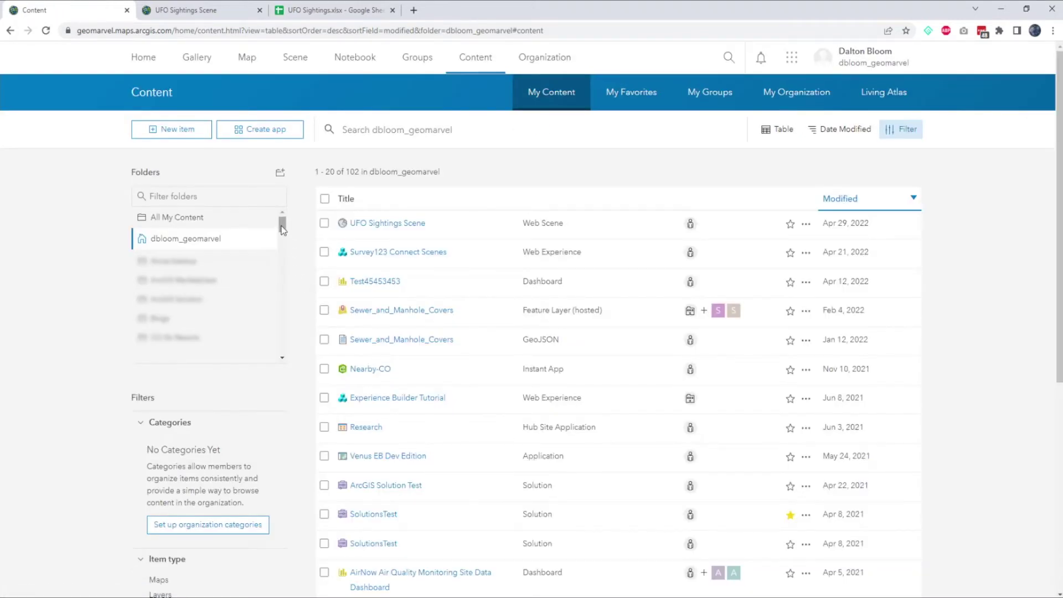
drag(282, 226, 283, 333)
click(221, 261)
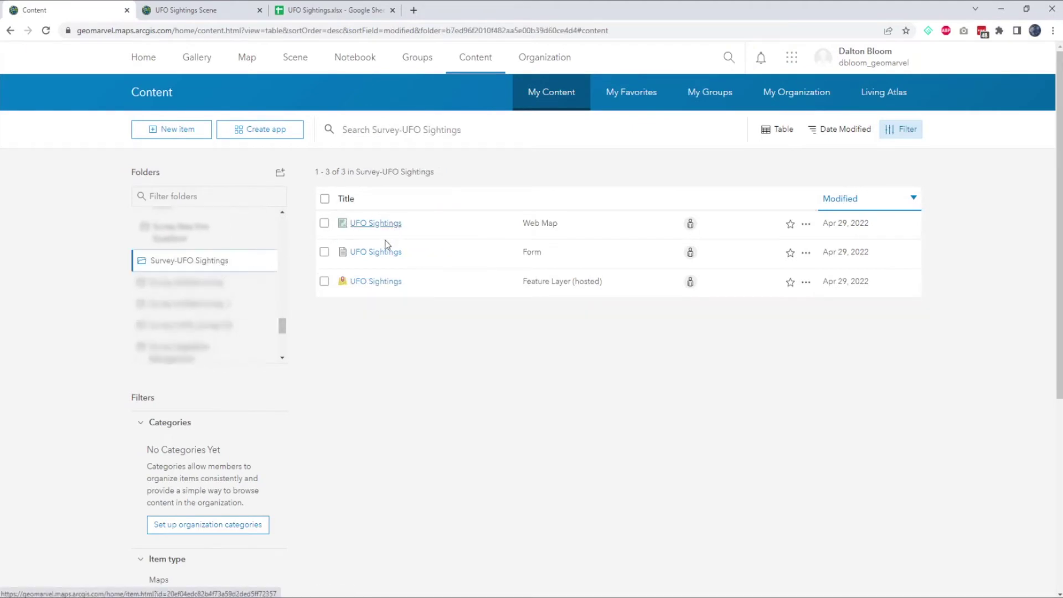
right_click(380, 283)
click(399, 287)
click(328, 9)
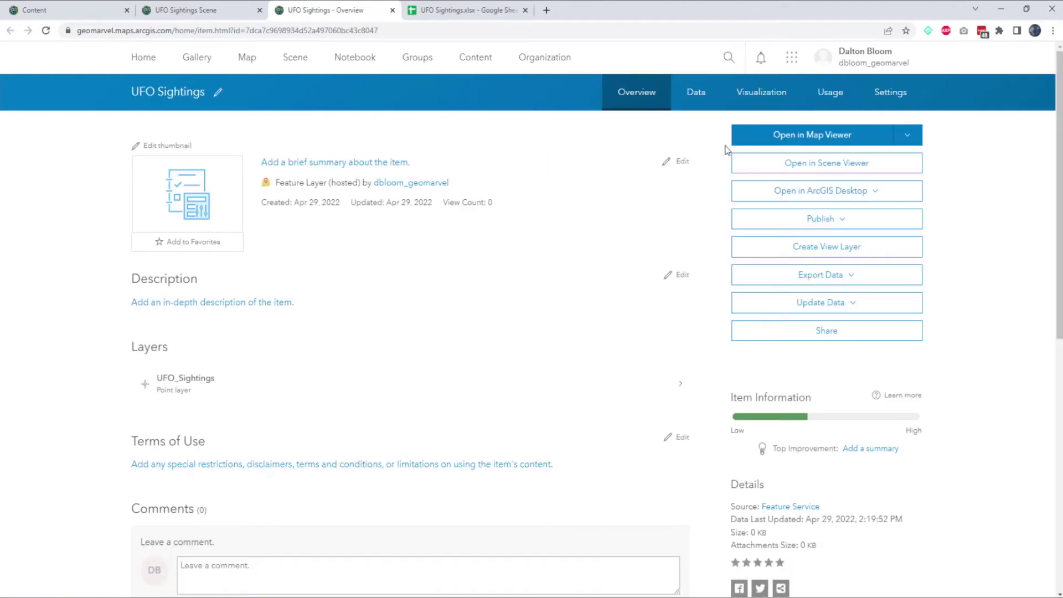
click(696, 103)
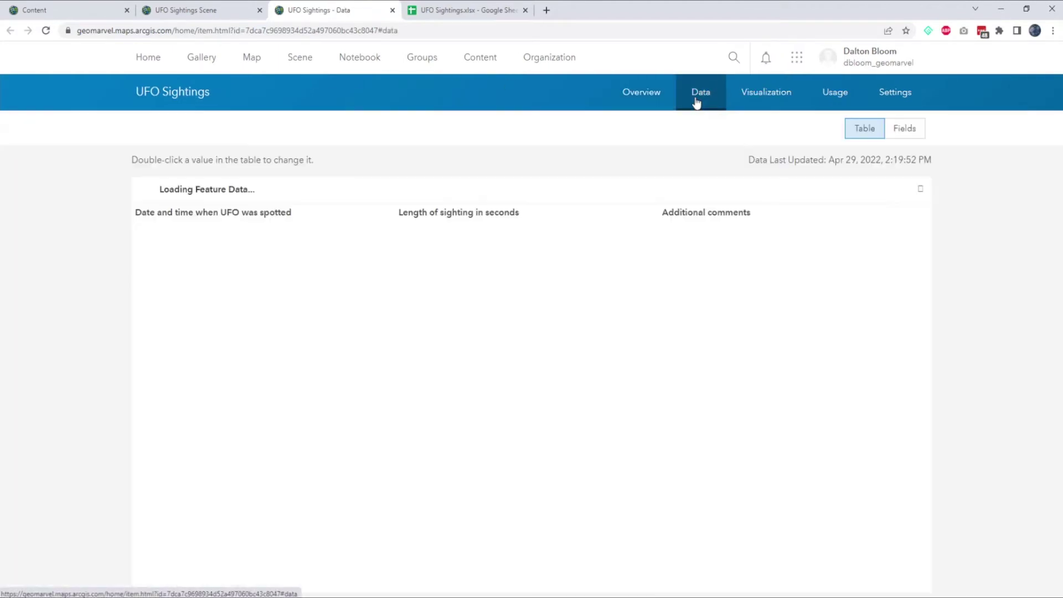
click(890, 137)
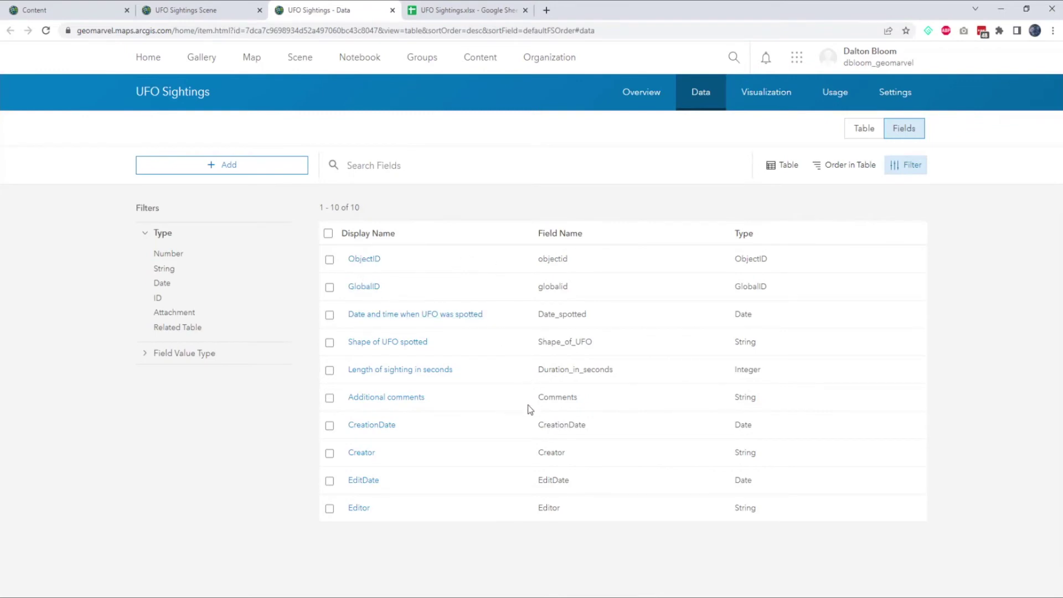
Step: Add the UFO Sightings layer from My Content (search 'ufo') to the UFO Sightings Scene and save it
click(629, 100)
click(219, 13)
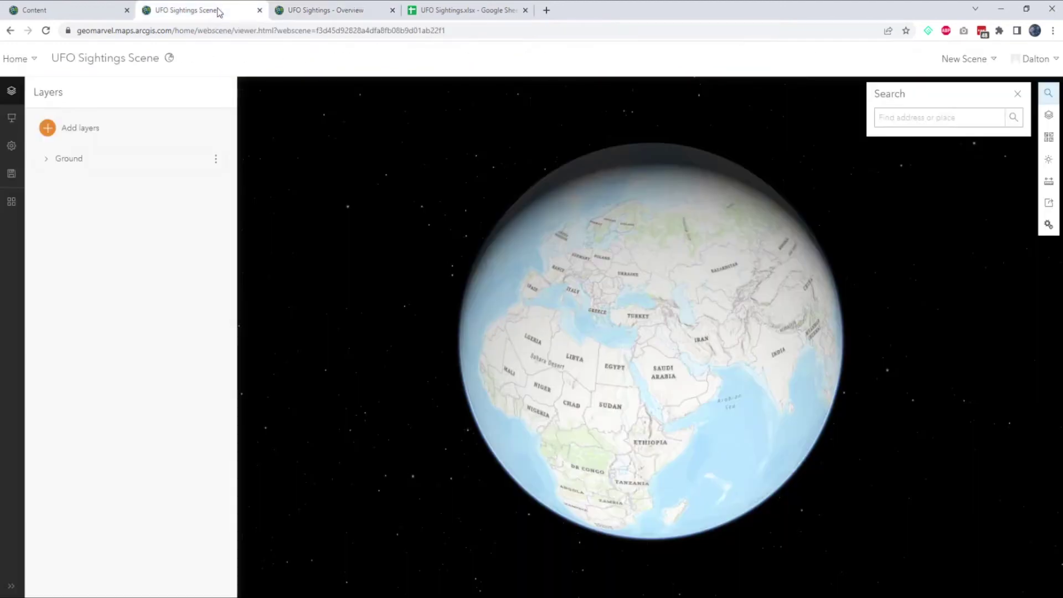
click(55, 128)
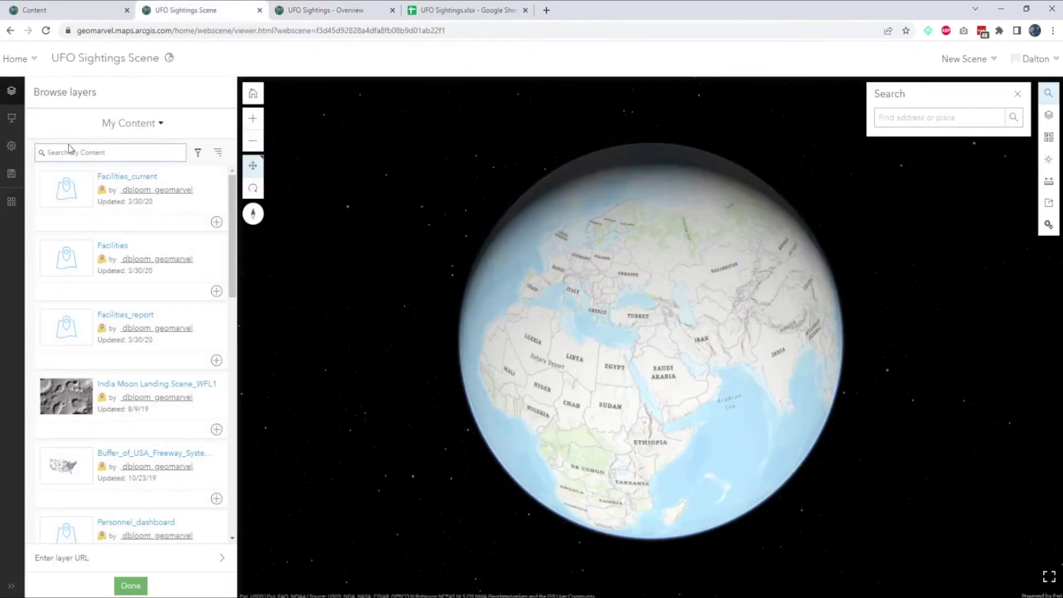
click(123, 151)
text(ufo)
click(217, 223)
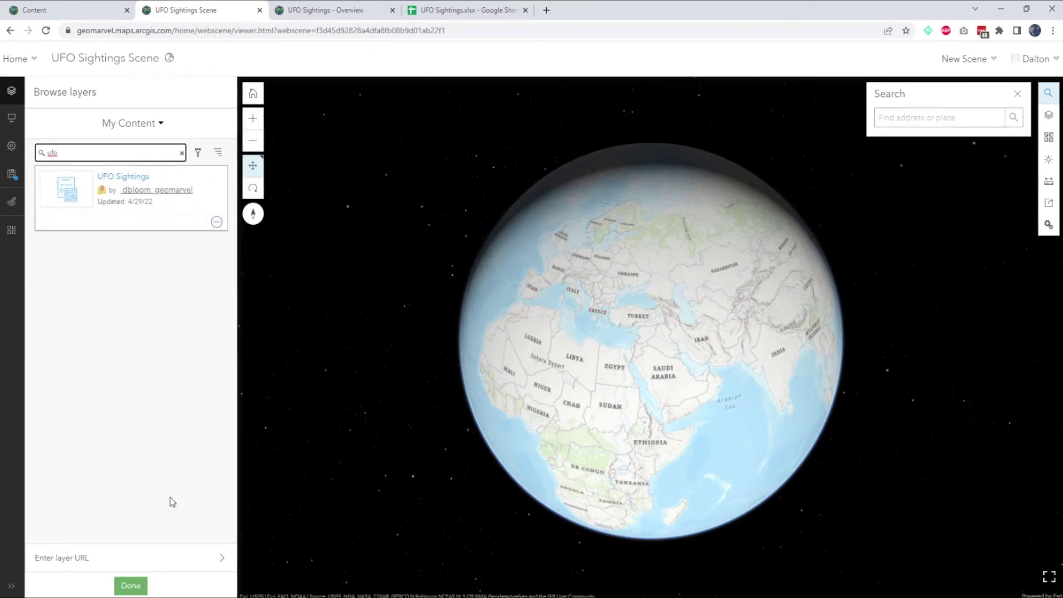
click(139, 585)
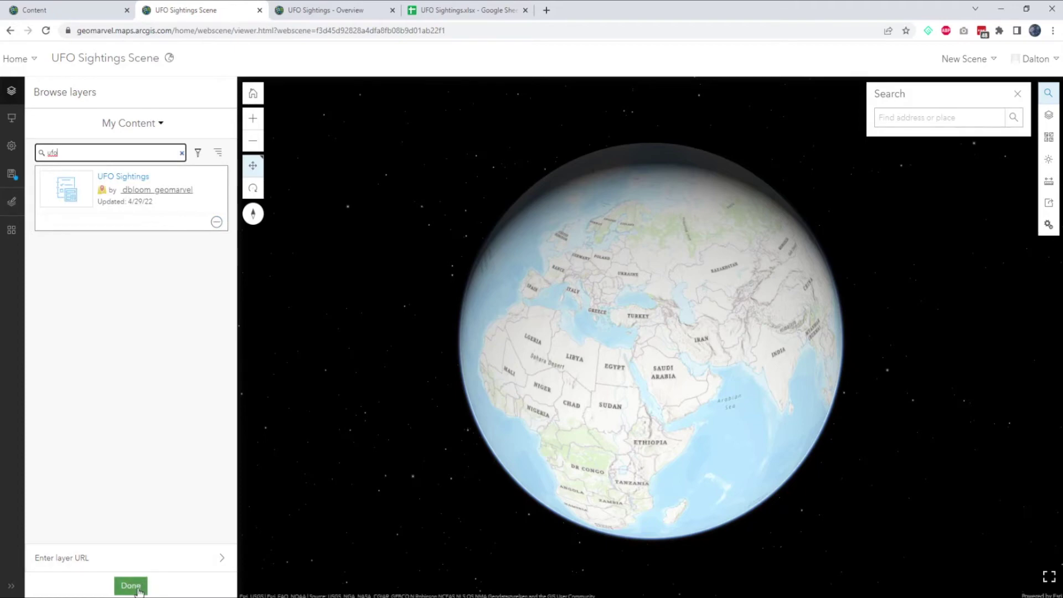
click(11, 174)
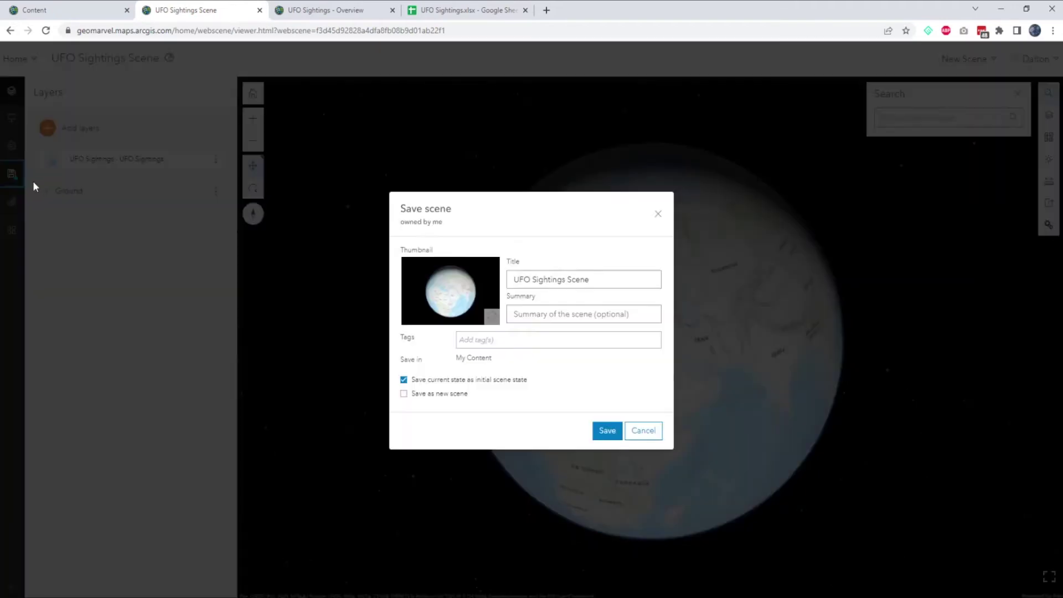
click(607, 432)
Step: Open the UFO Sightings form item as a Survey123 web form
click(35, 10)
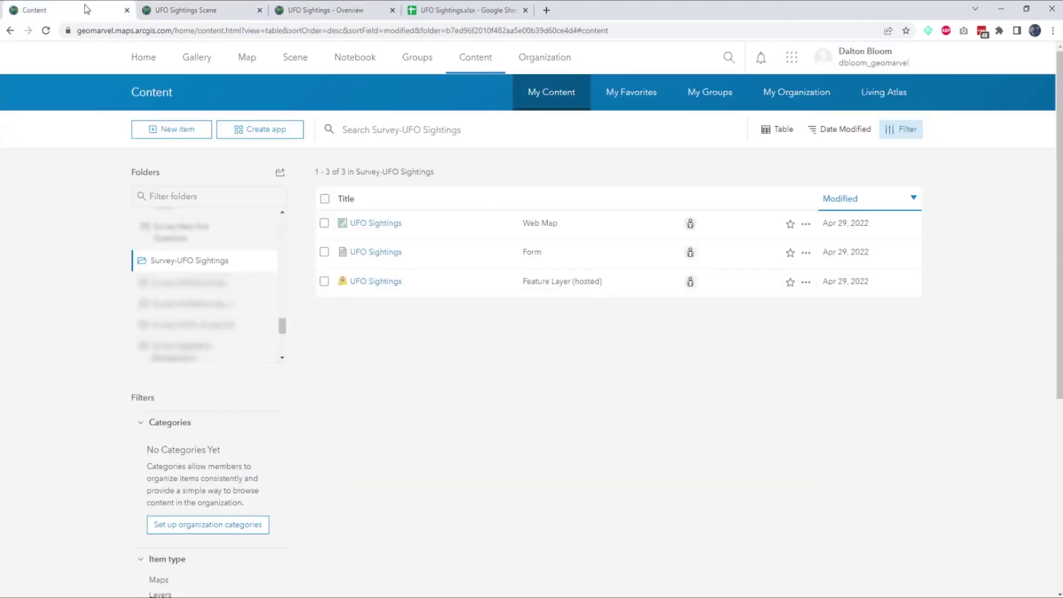
click(383, 253)
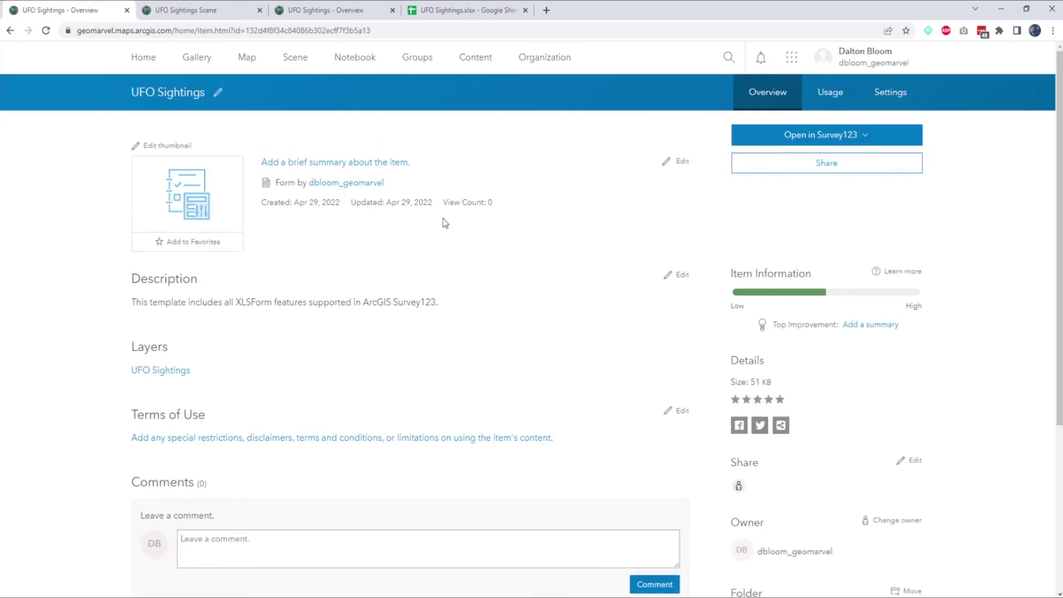
click(817, 137)
click(823, 158)
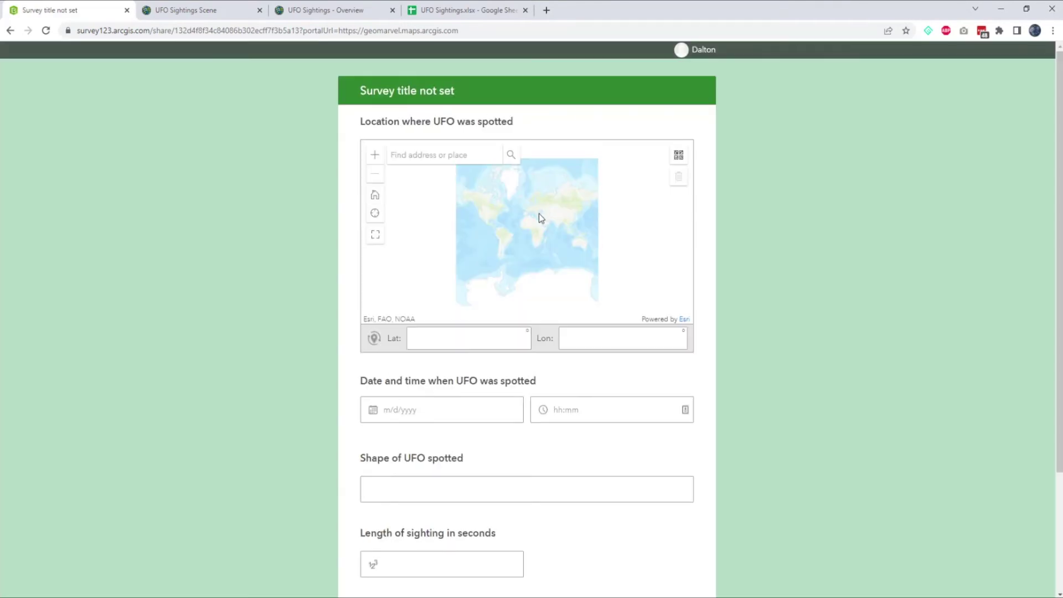
Step: Enter a sighting at 44.59047, 30.23437 on 4/29/2022 02:30 PM, shape Round, lasting 53 seconds
click(539, 213)
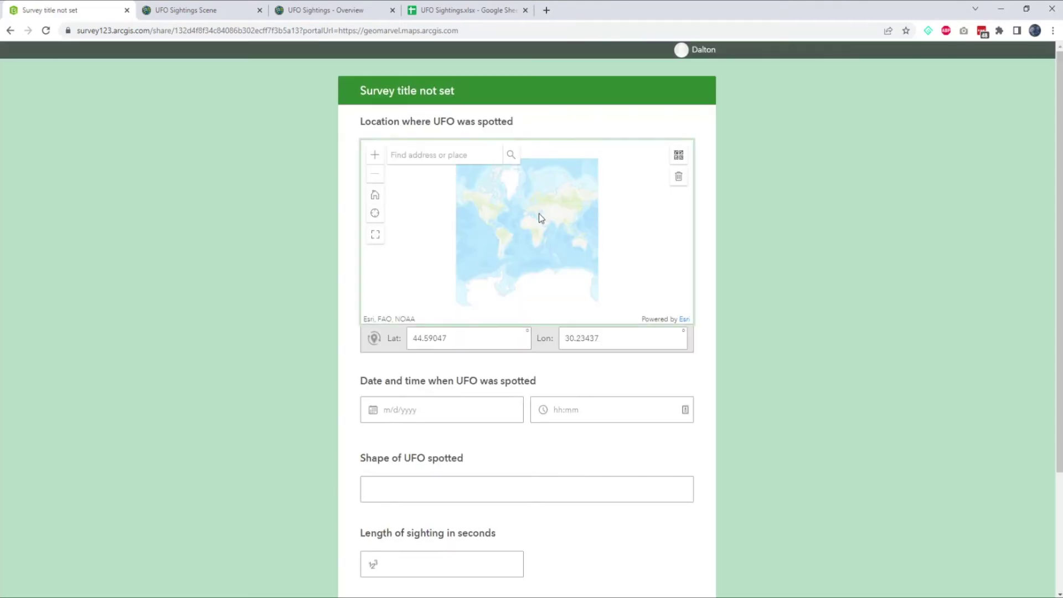
click(443, 410)
click(460, 366)
click(572, 411)
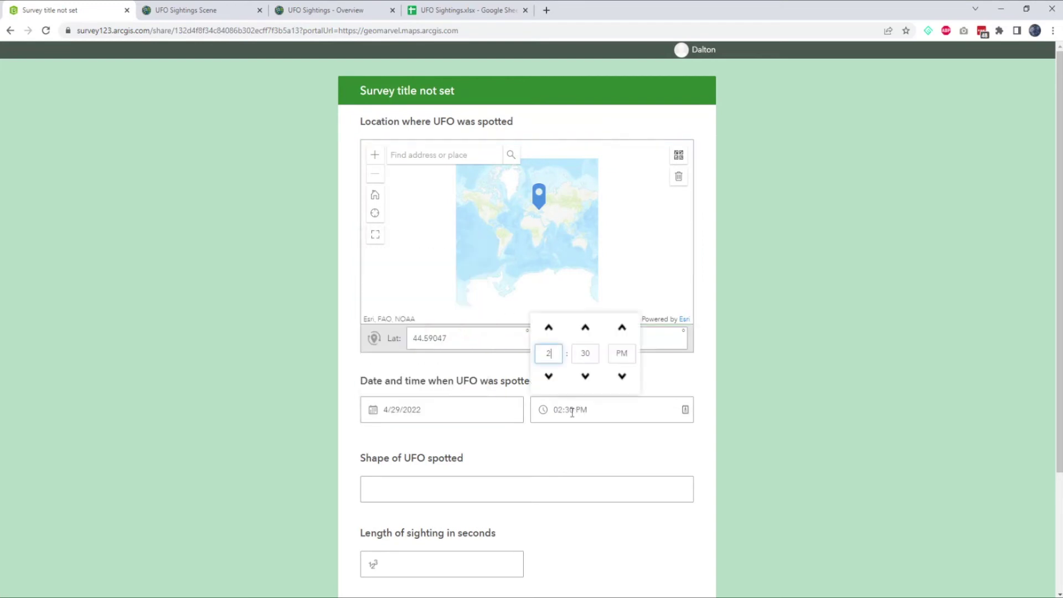
click(522, 456)
scroll(509, 447, down, 3)
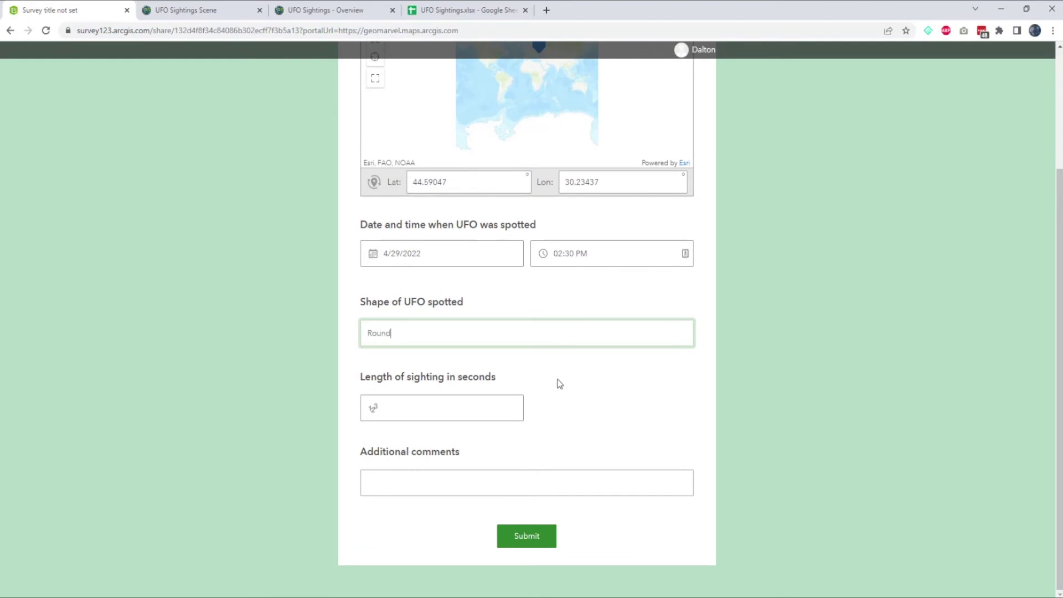
click(502, 408)
click(464, 483)
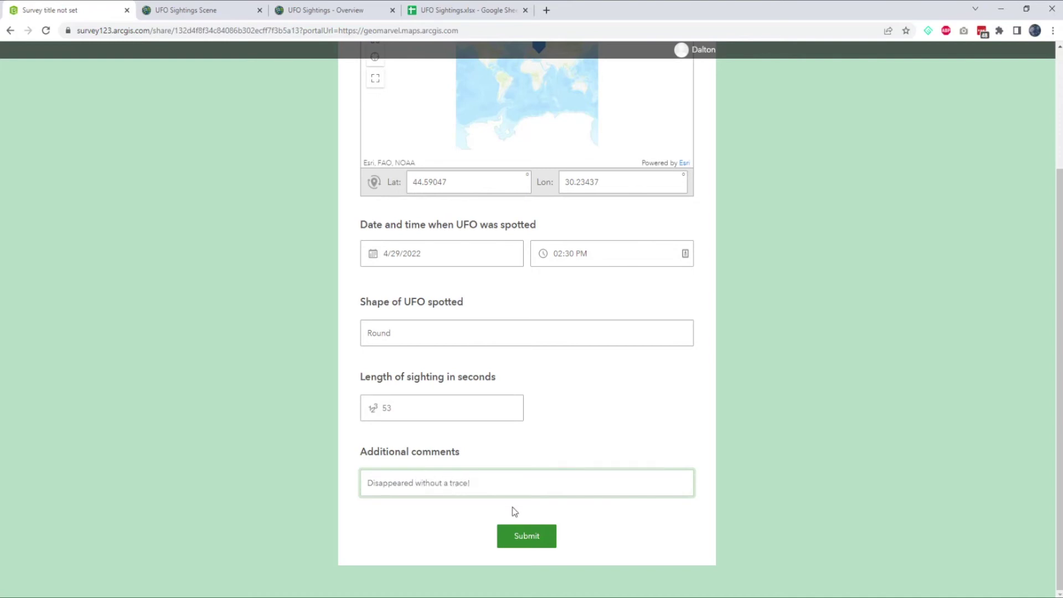
Step: Submit the sighting and locate its new point near the Black Sea on the scene globe
click(525, 536)
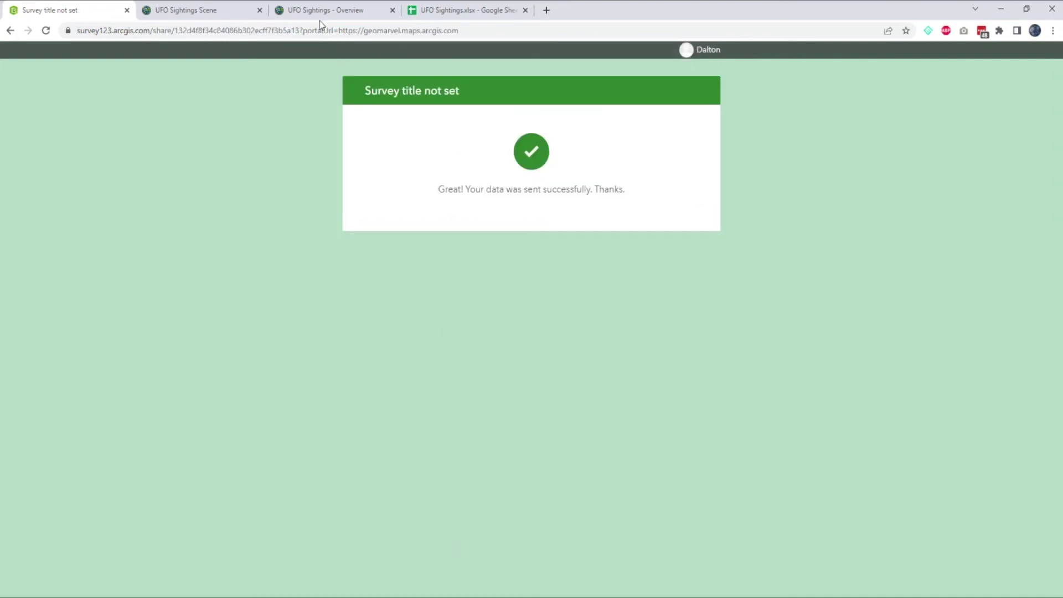
click(239, 13)
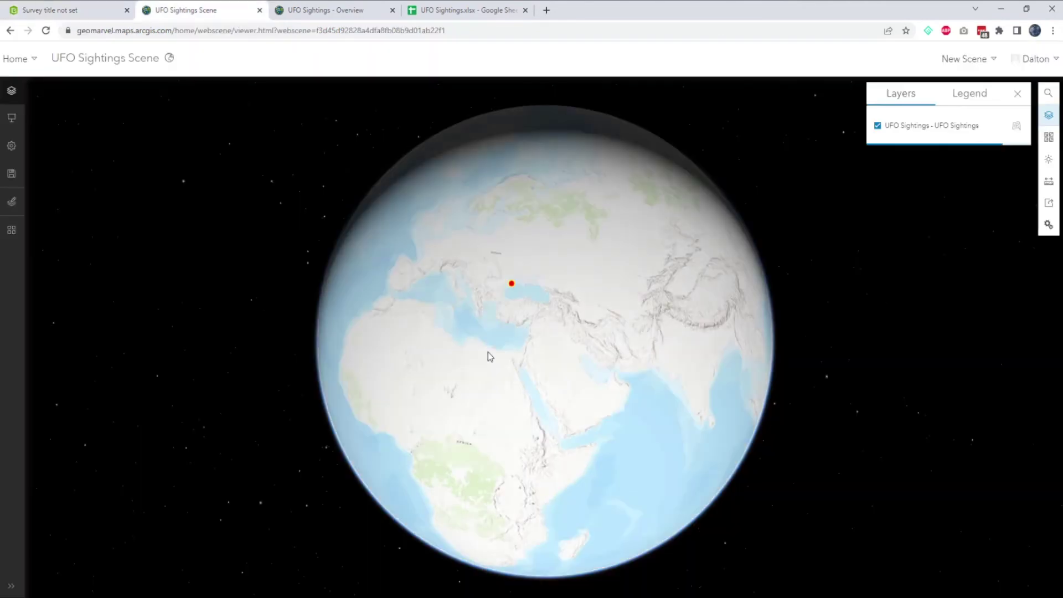
scroll(503, 287, up, 5)
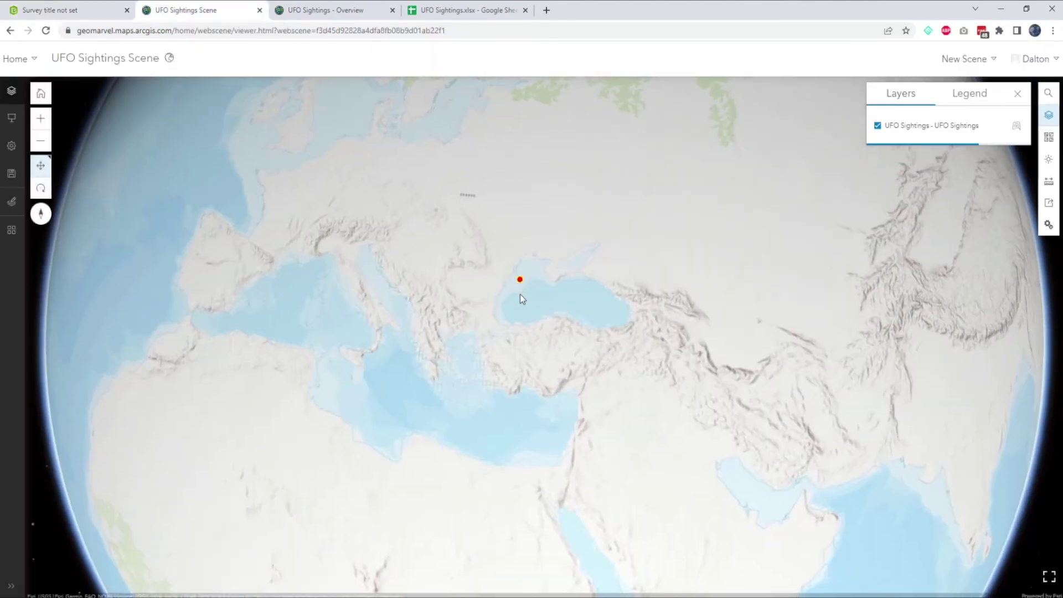
drag(520, 294, 503, 311)
click(361, 12)
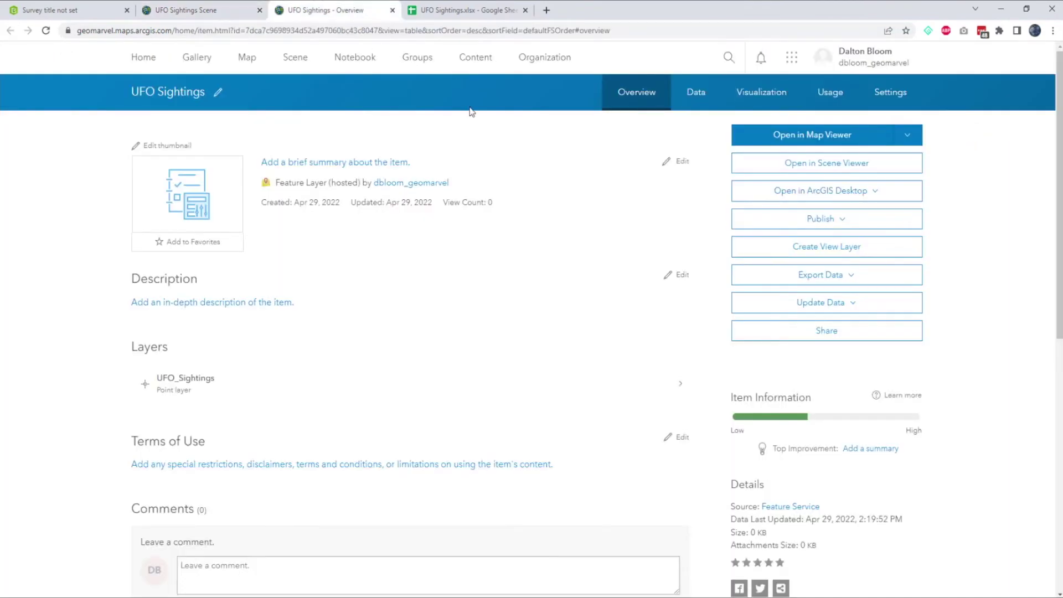
Step: Edit the layer's single-symbol point style, switching to the Custom Images symbol category
click(756, 101)
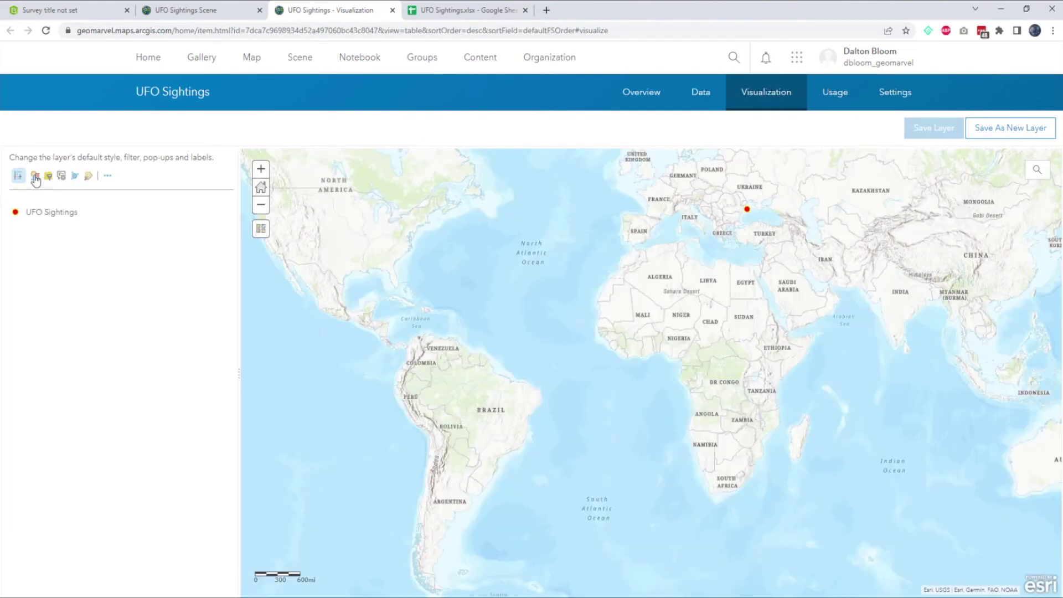
click(50, 193)
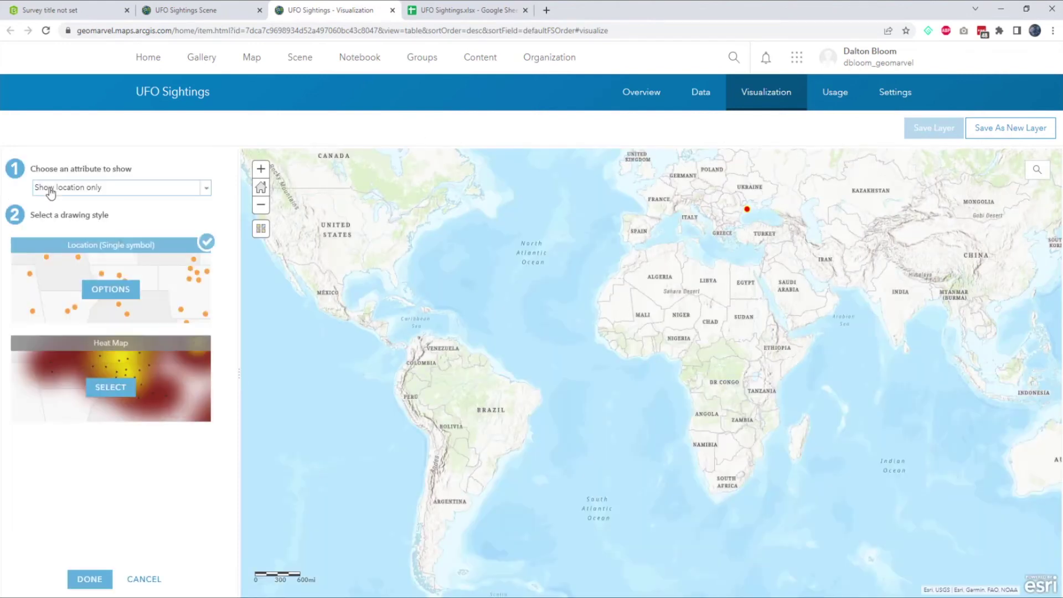
click(130, 289)
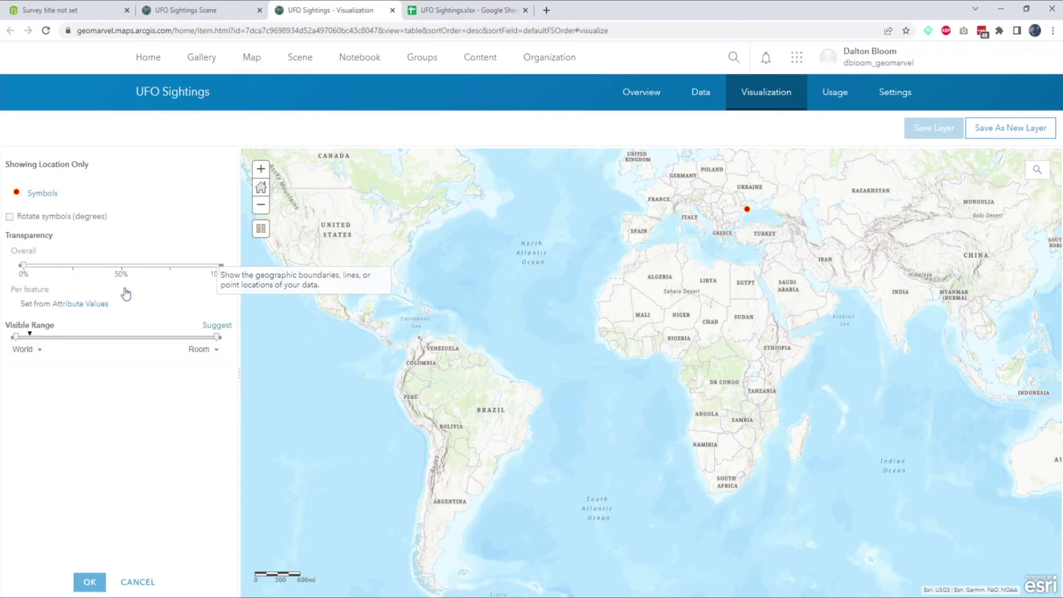
click(50, 194)
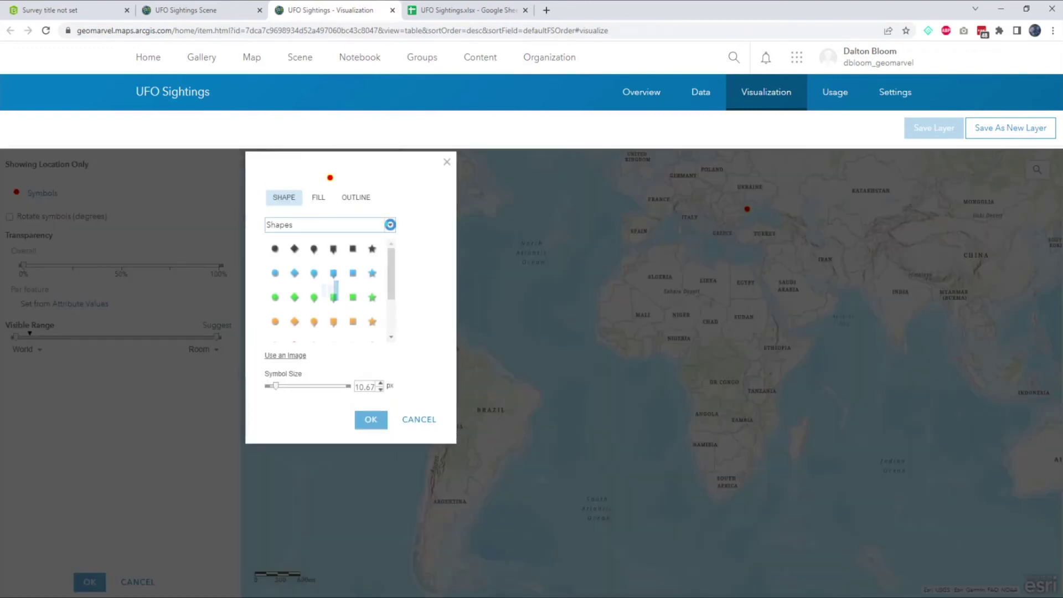
click(390, 224)
click(332, 479)
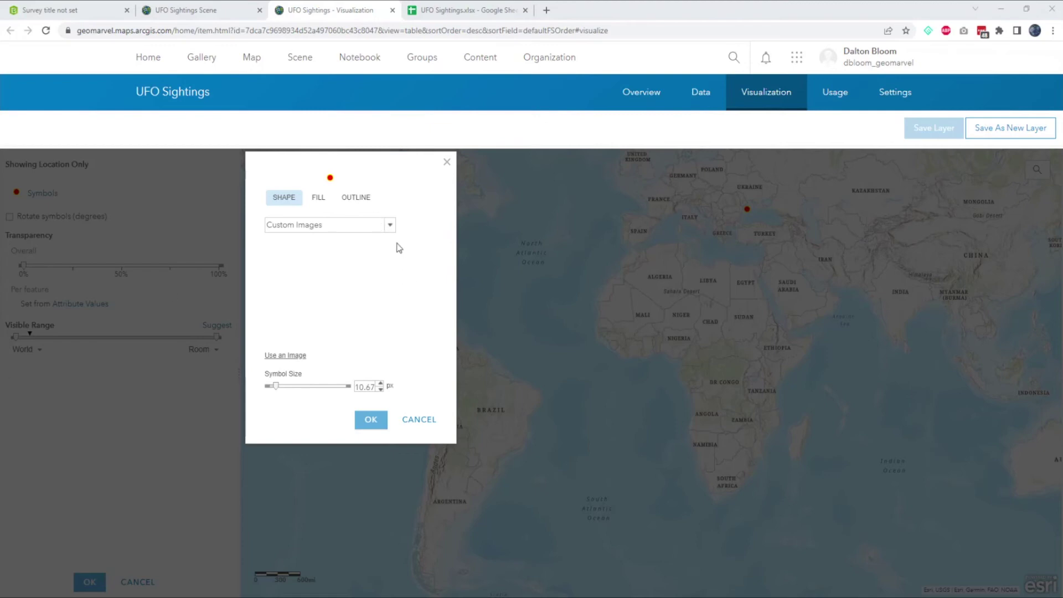
Step: Add the pasted UFO image link as the point symbol, enlarged to 30 px
click(289, 356)
key(ctrl+v)
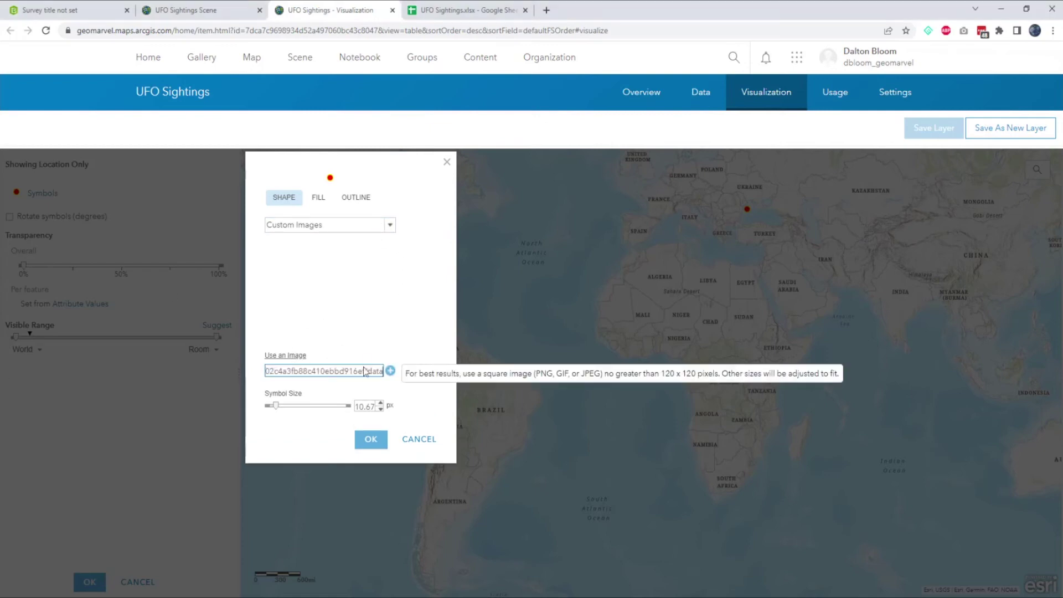
click(390, 370)
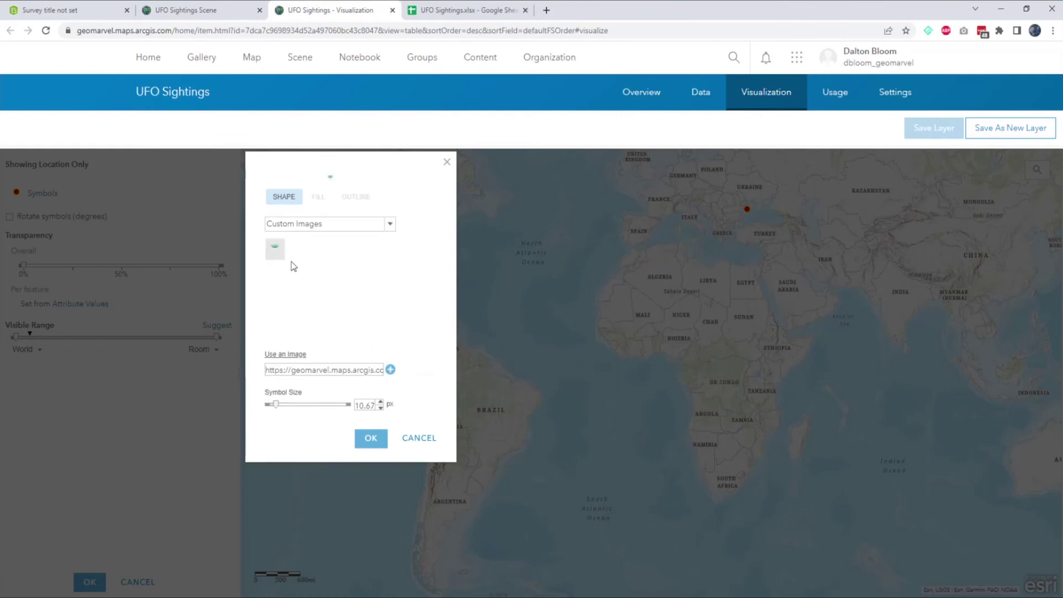
click(275, 249)
click(381, 388)
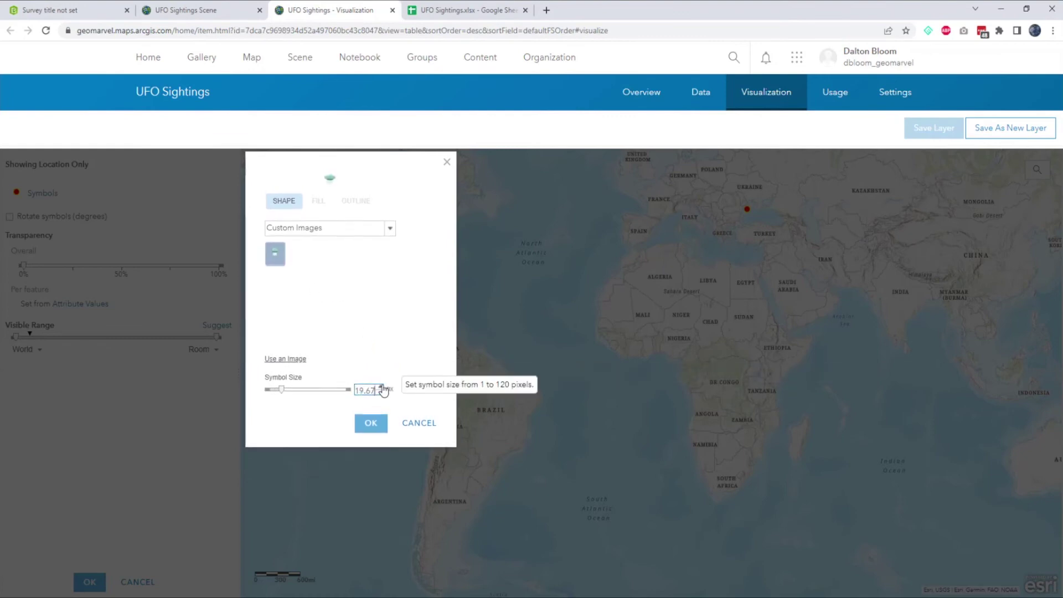
click(369, 427)
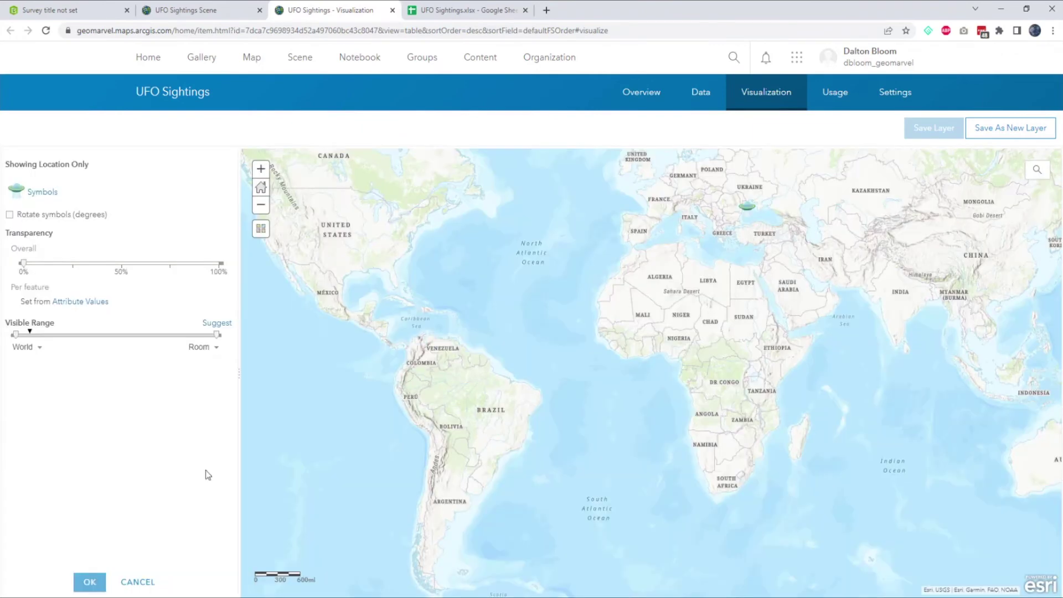
Step: Apply the UFO symbol style and save the UFO Sightings layer
click(90, 584)
click(91, 582)
drag(750, 206, 659, 291)
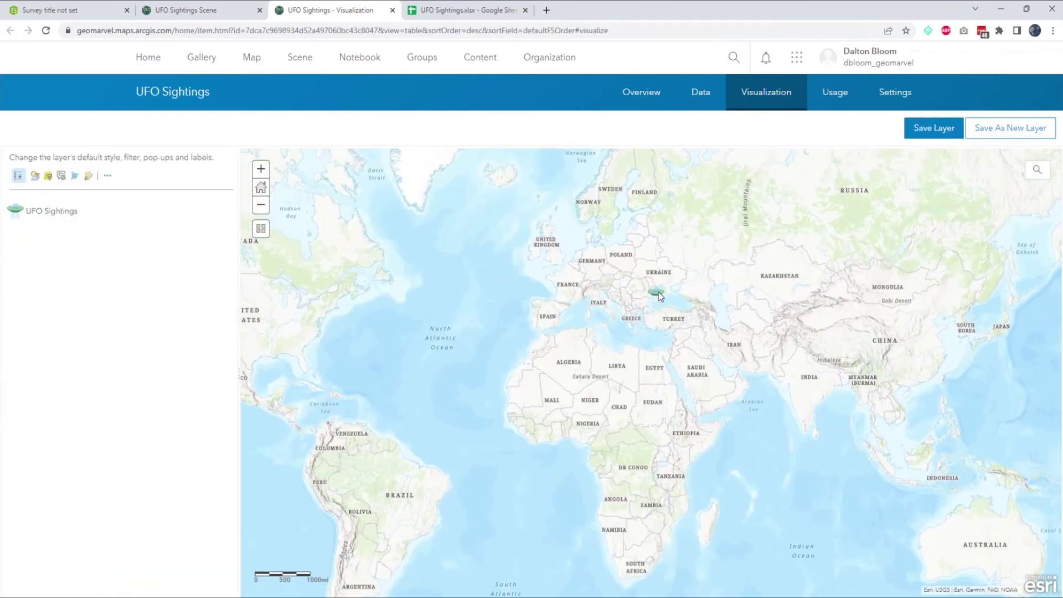
scroll(658, 291, up, 2)
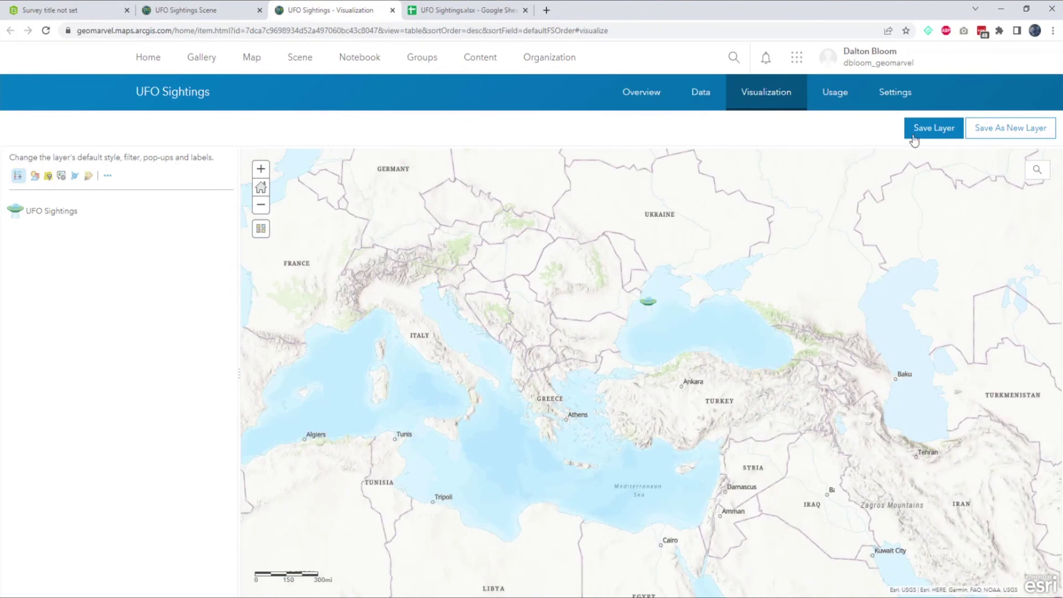
click(914, 139)
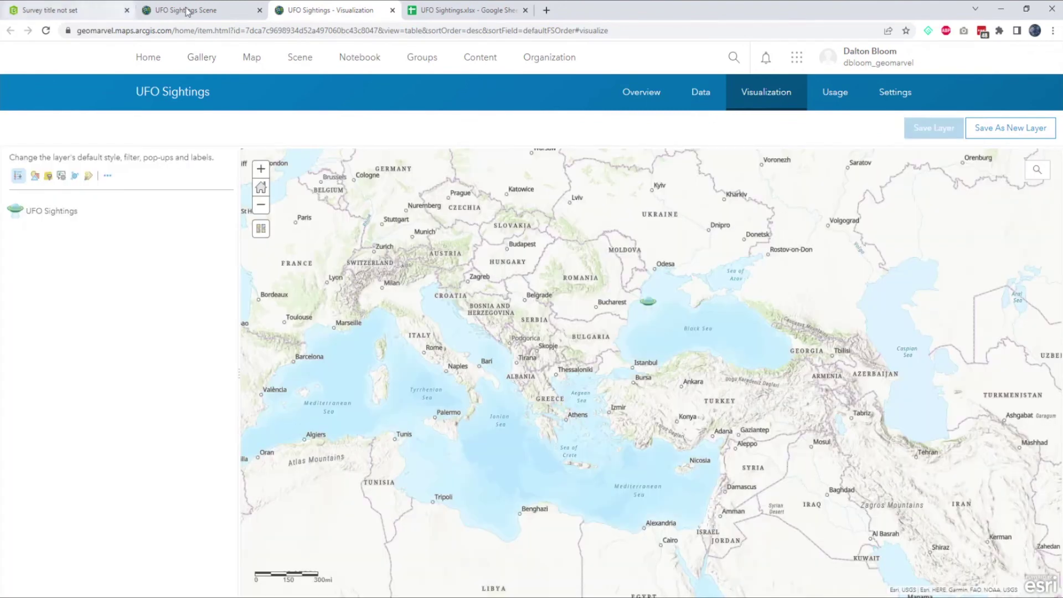
Step: Reload the UFO Sightings Scene and zoom in on the Black Sea sighting's UFO icon
click(191, 10)
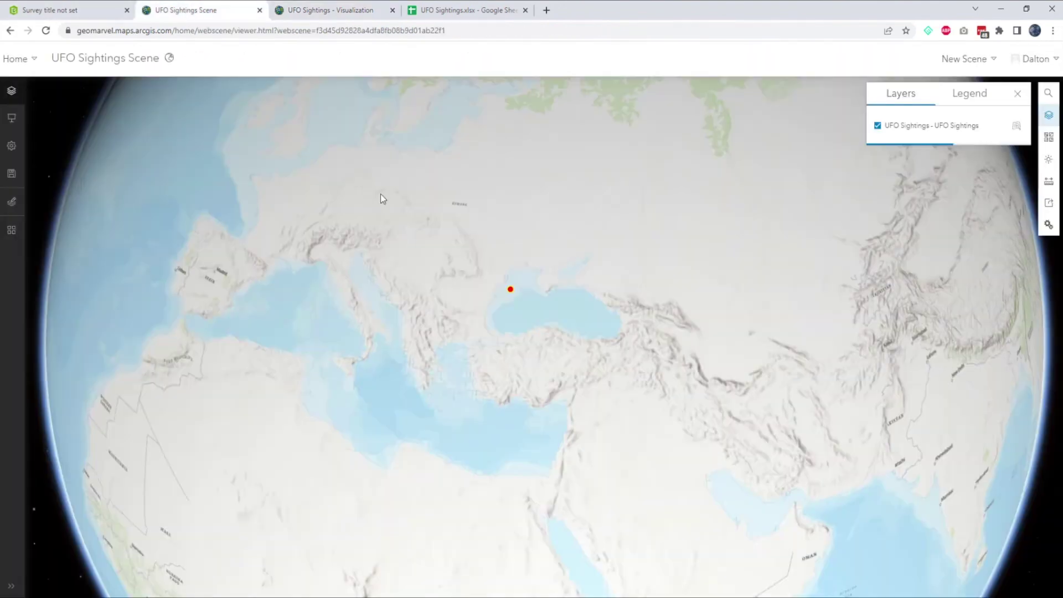
scroll(496, 284, down, 3)
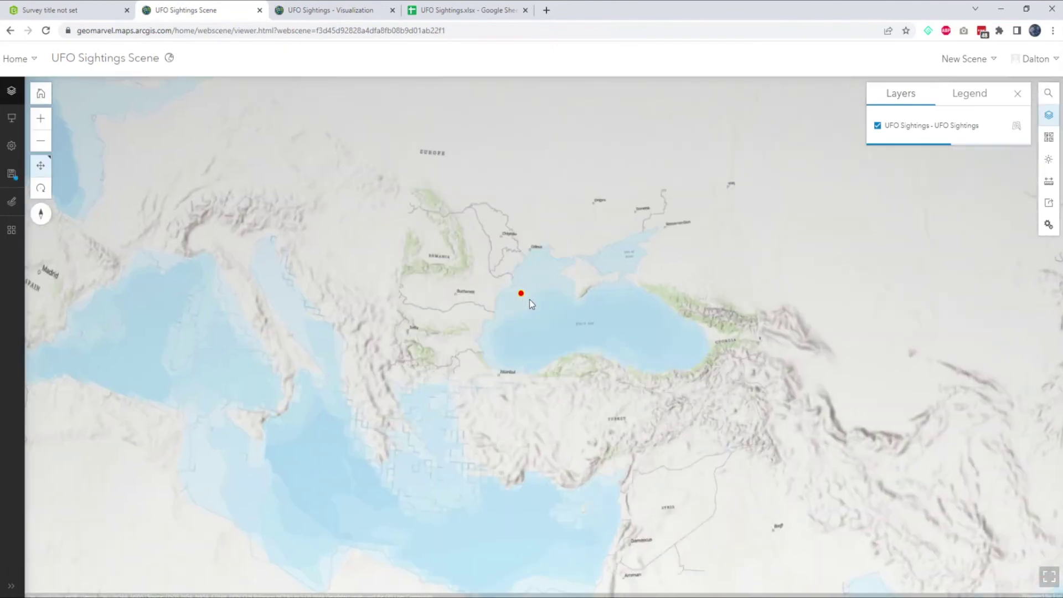
click(47, 30)
click(585, 98)
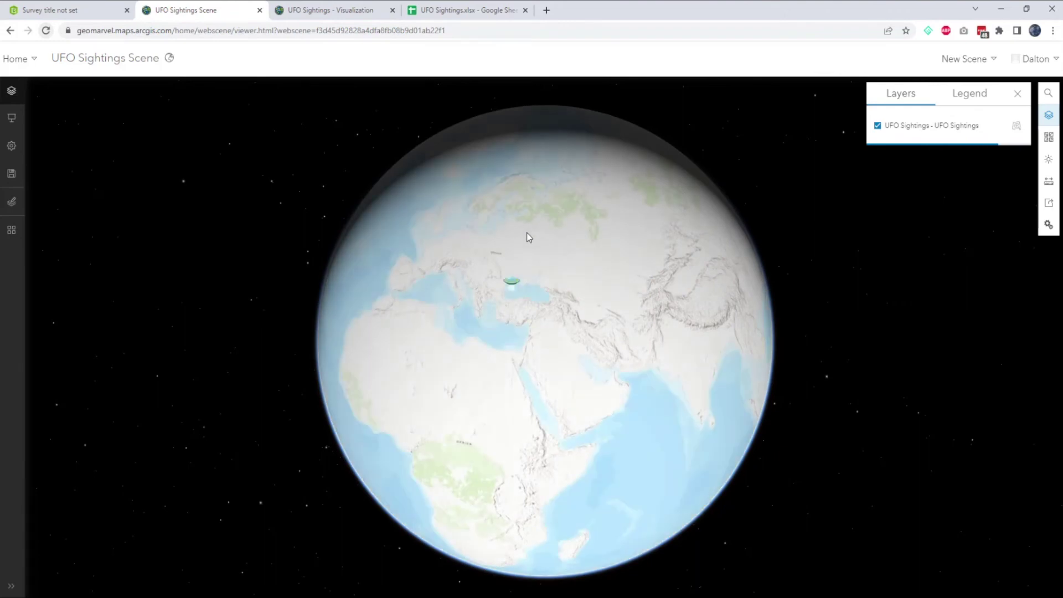
scroll(522, 298, up, 4)
drag(525, 300, 536, 293)
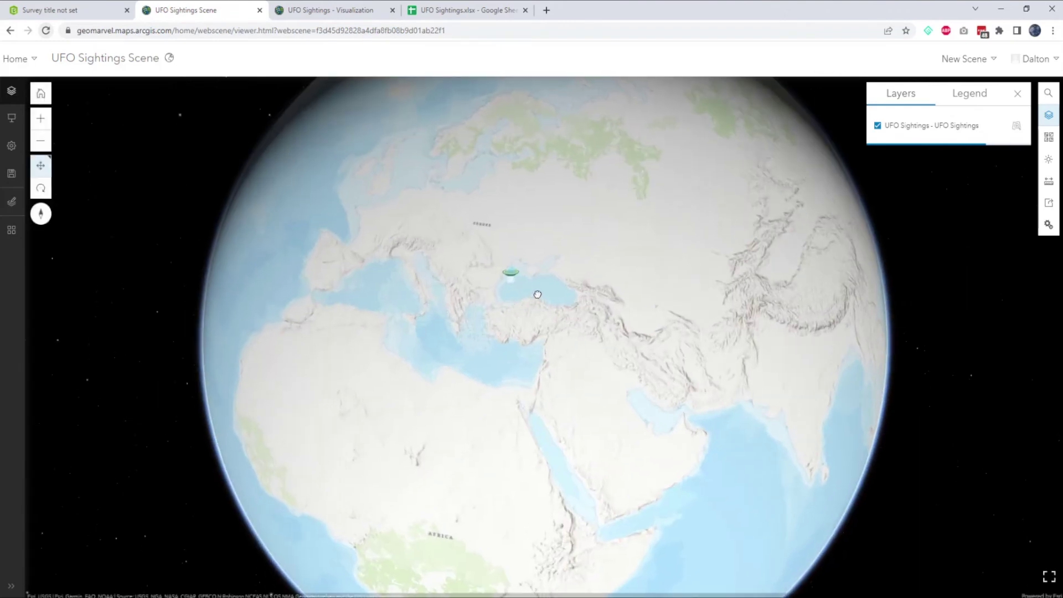
click(350, 13)
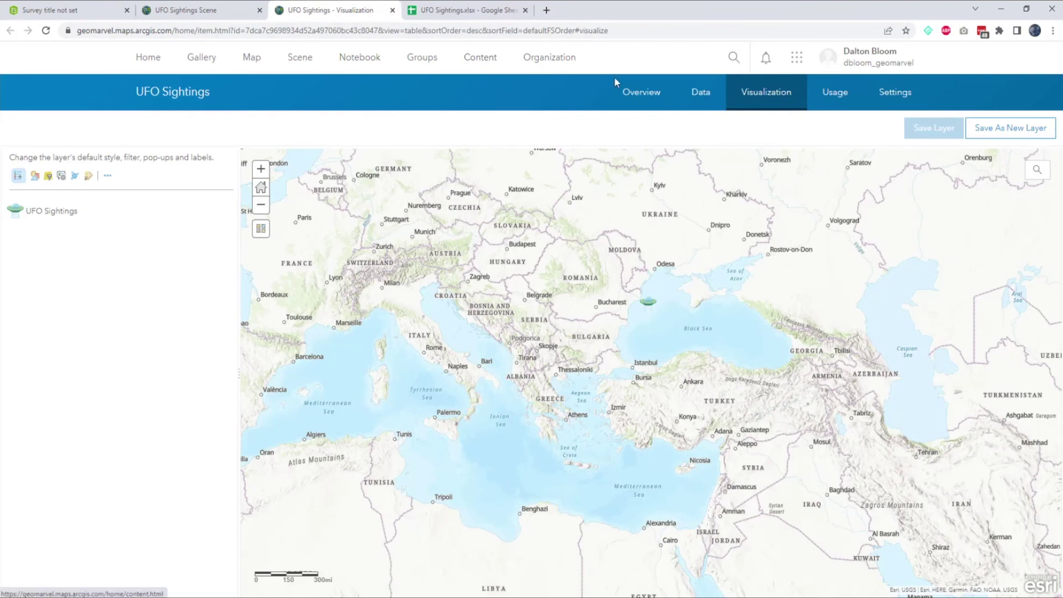
Step: Open the UFO Sightings form item in a new tab as a browser web form
click(643, 93)
click(474, 62)
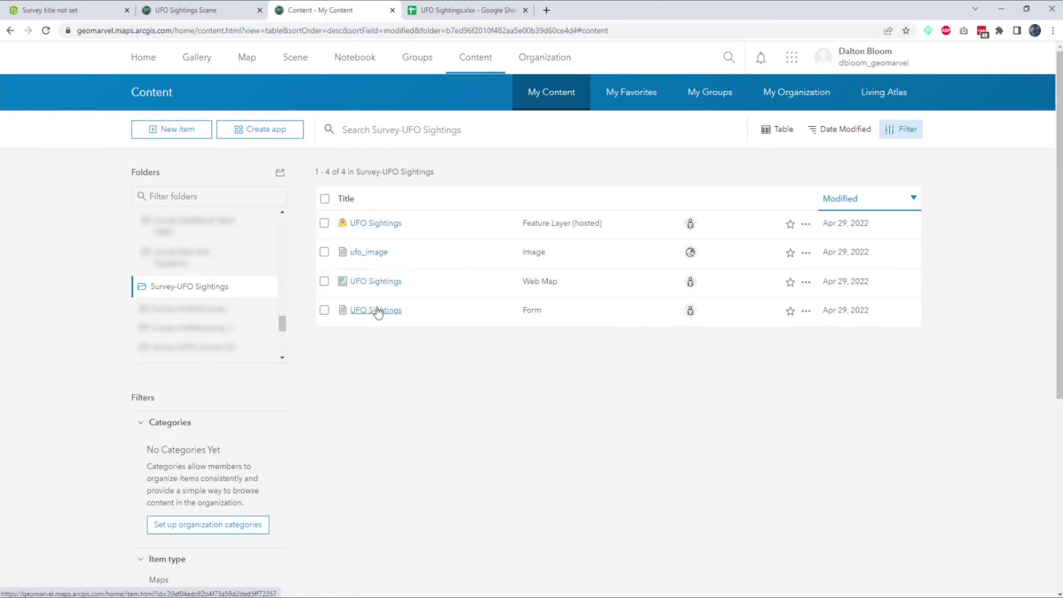
right_click(376, 310)
click(424, 317)
click(432, 7)
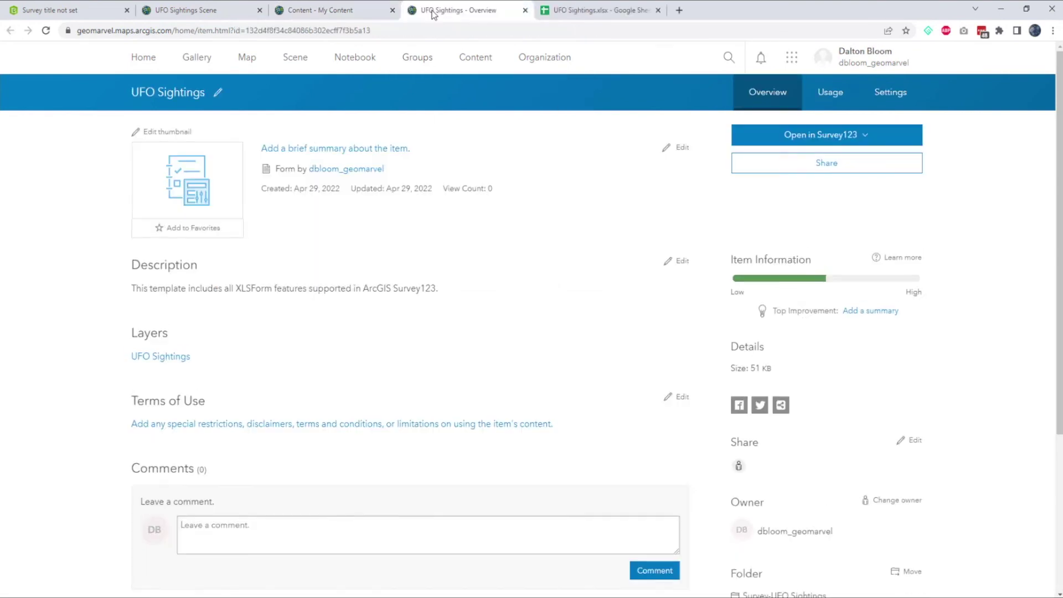
click(853, 135)
click(840, 158)
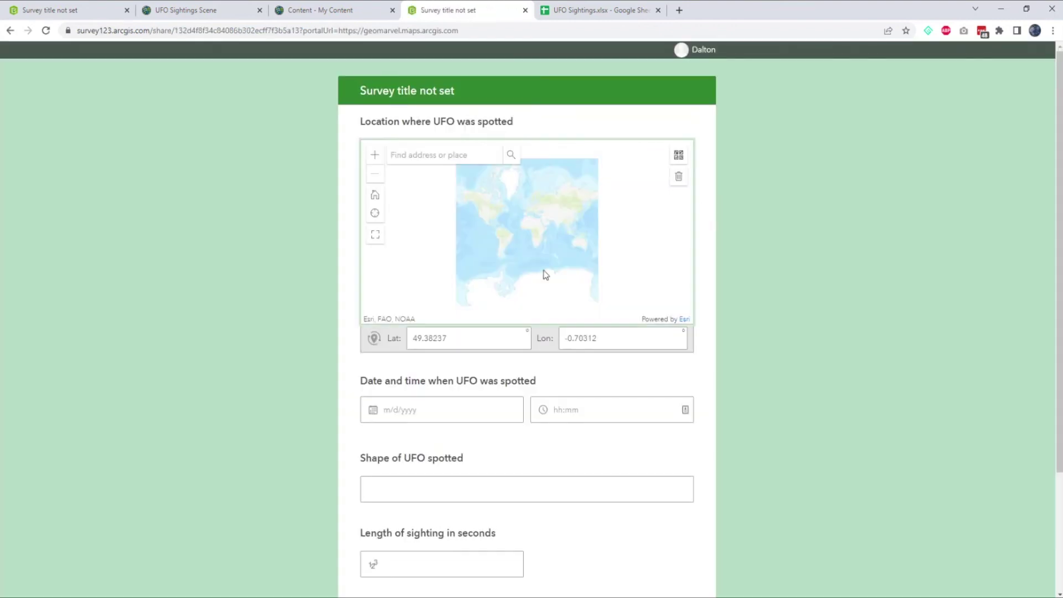
Step: Submit a Perfect Square sighting on 4/27/2022 at 12:30 PM lasting 76 seconds, with a comment
click(438, 409)
click(424, 360)
click(557, 405)
scroll(509, 446, down, 2)
click(490, 383)
text(Perfect S)
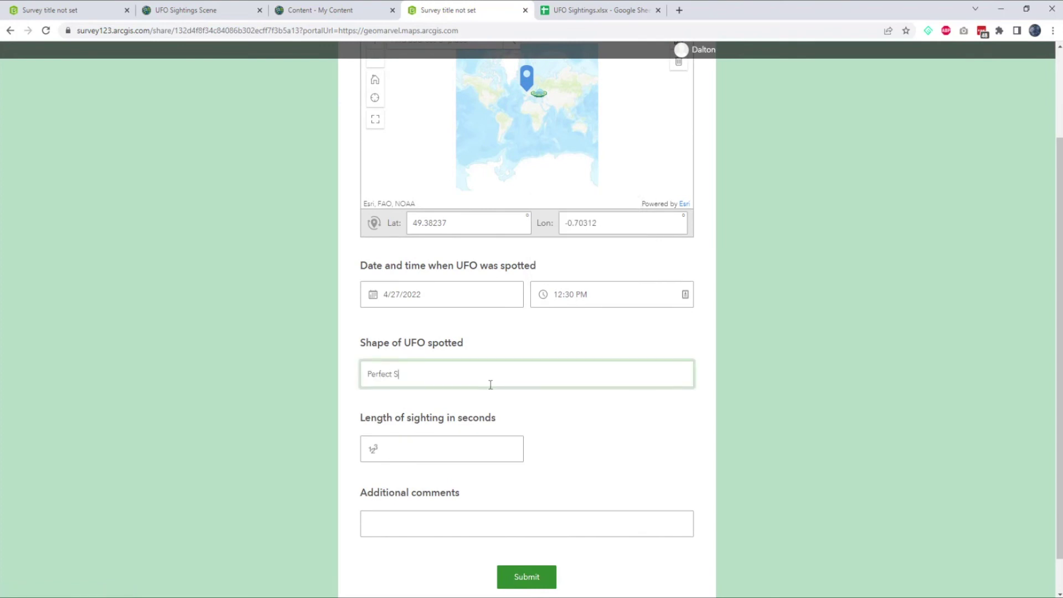
text(76)
scroll(489, 449, down, 1)
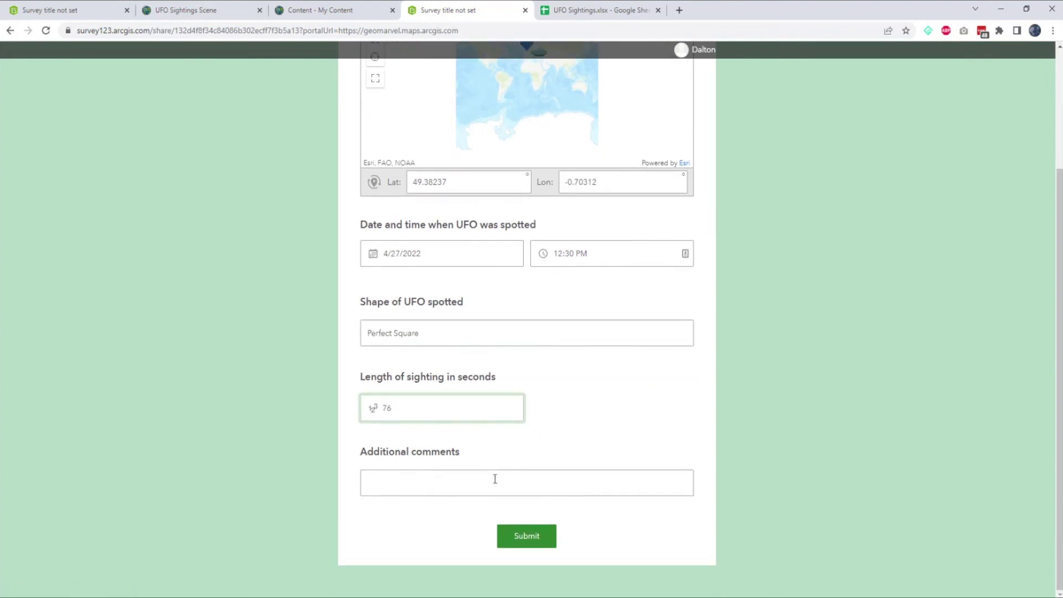
click(493, 483)
text(Red flashing lights)
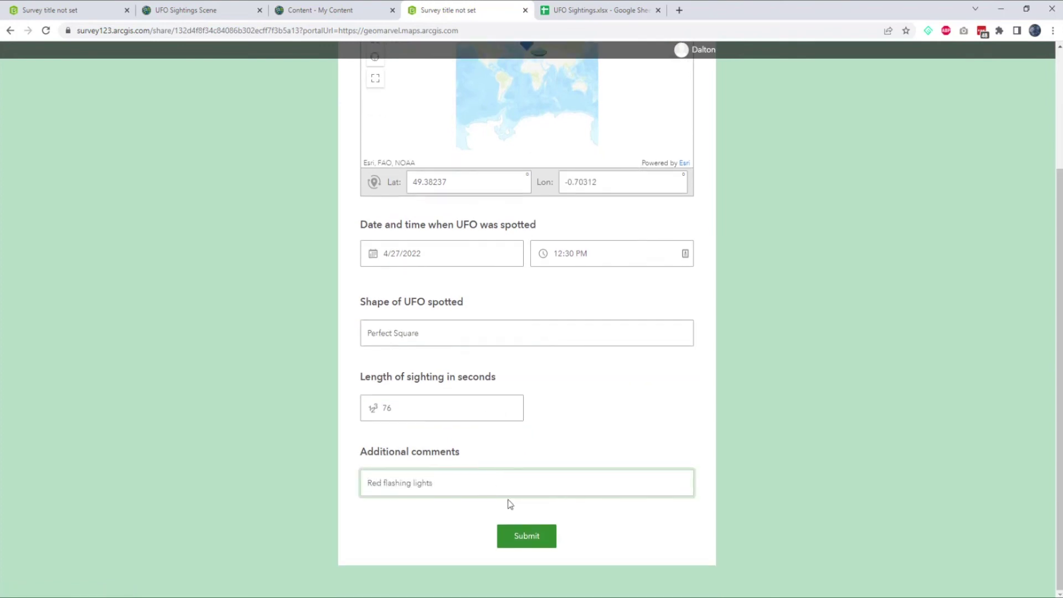
click(510, 529)
Step: Reopen the form and submit an Oval-like sighting on 4/28/2022 01:45 PM lasting 114 seconds, commenting 'Very odd movement'
key(ctrl+shift+Tab)
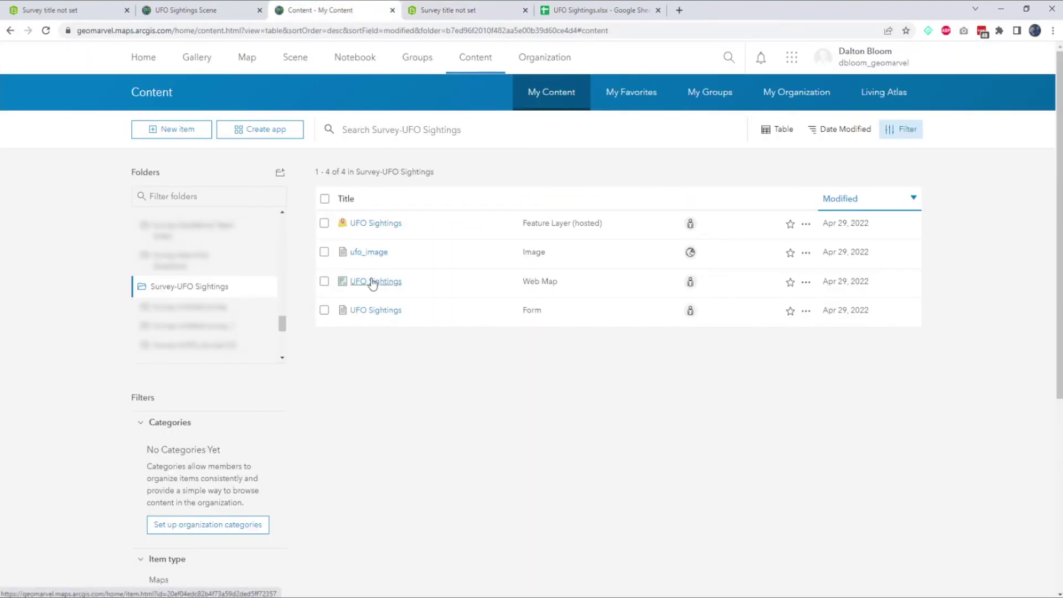
right_click(369, 311)
click(392, 325)
key(ctrl+Tab)
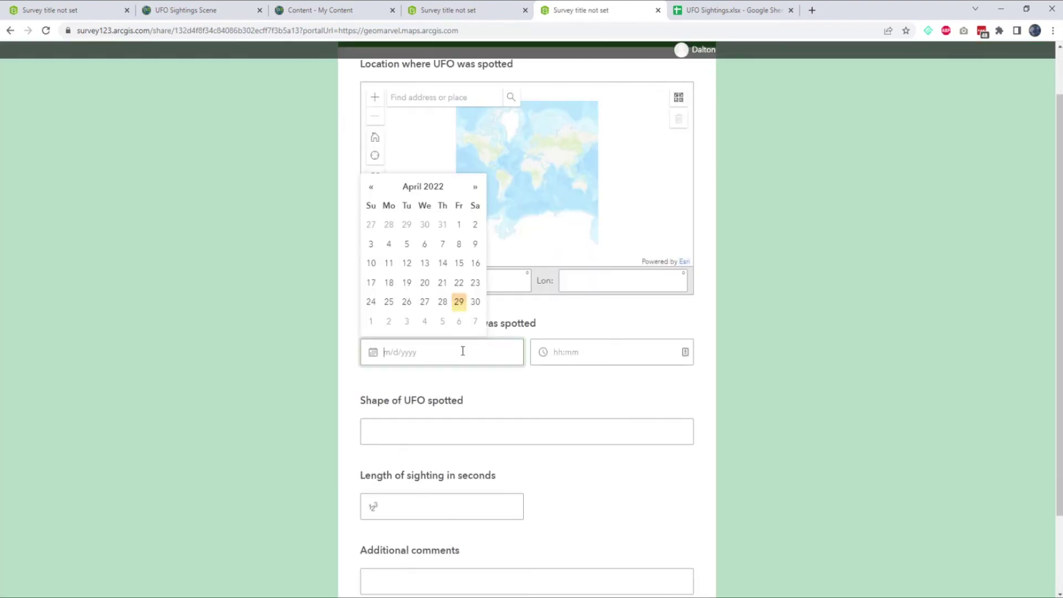
click(594, 363)
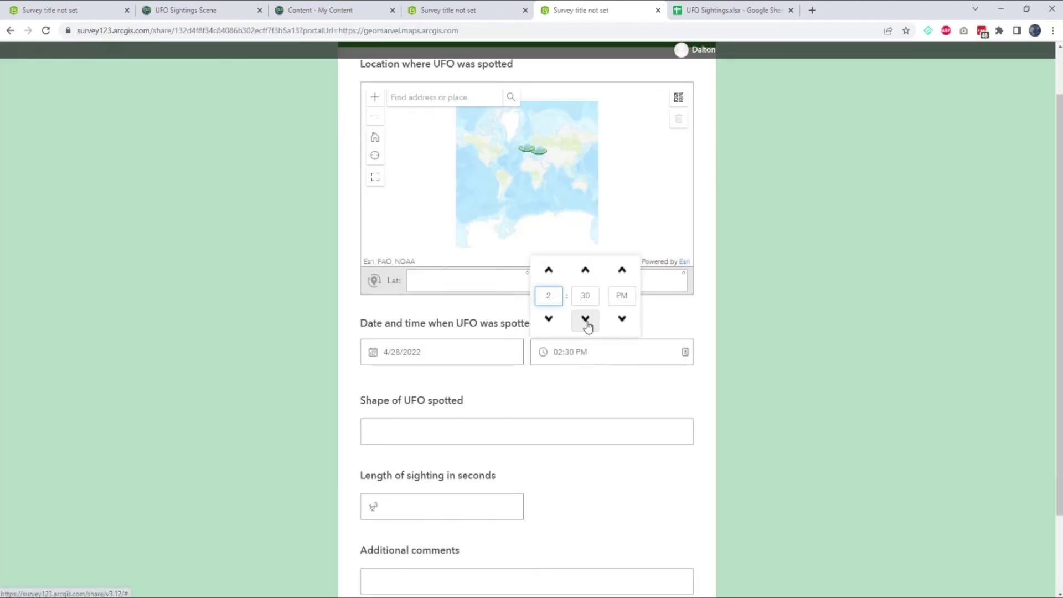
scroll(589, 327, down, 1)
click(497, 376)
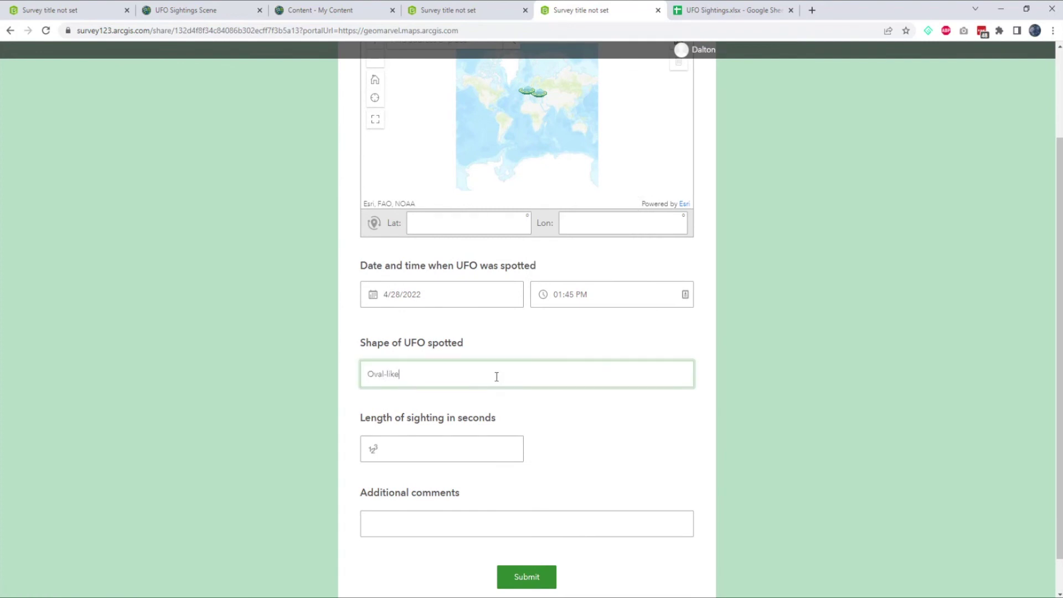
click(470, 451)
text(114)
click(438, 521)
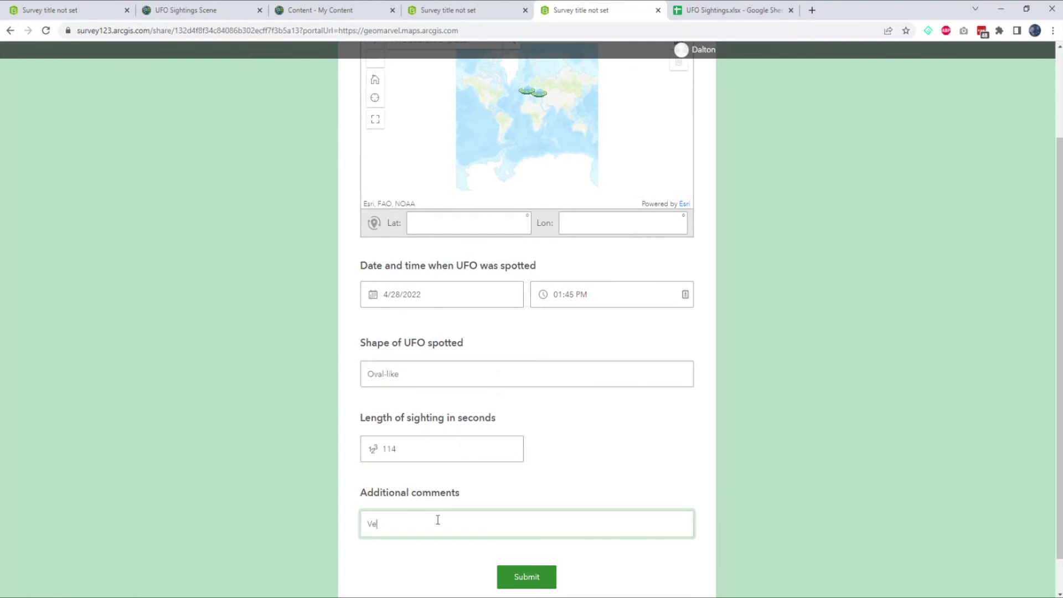
click(520, 581)
Step: Return to the UFO Sightings scene and reload it to load the new sightings
key(ctrl+2)
scroll(496, 297, up, 5)
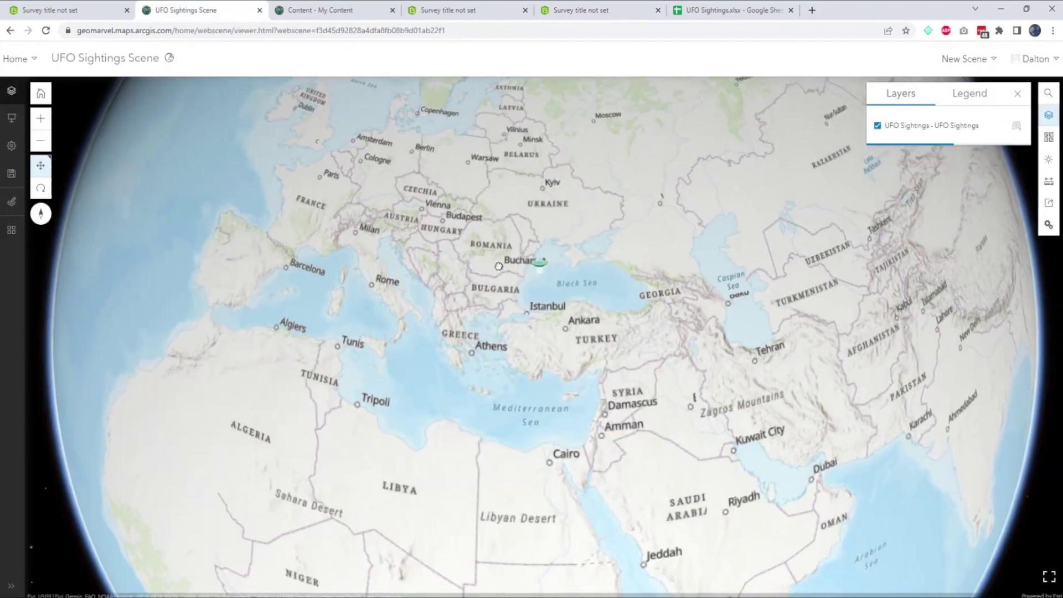
scroll(217, 124, up, 3)
key(F5)
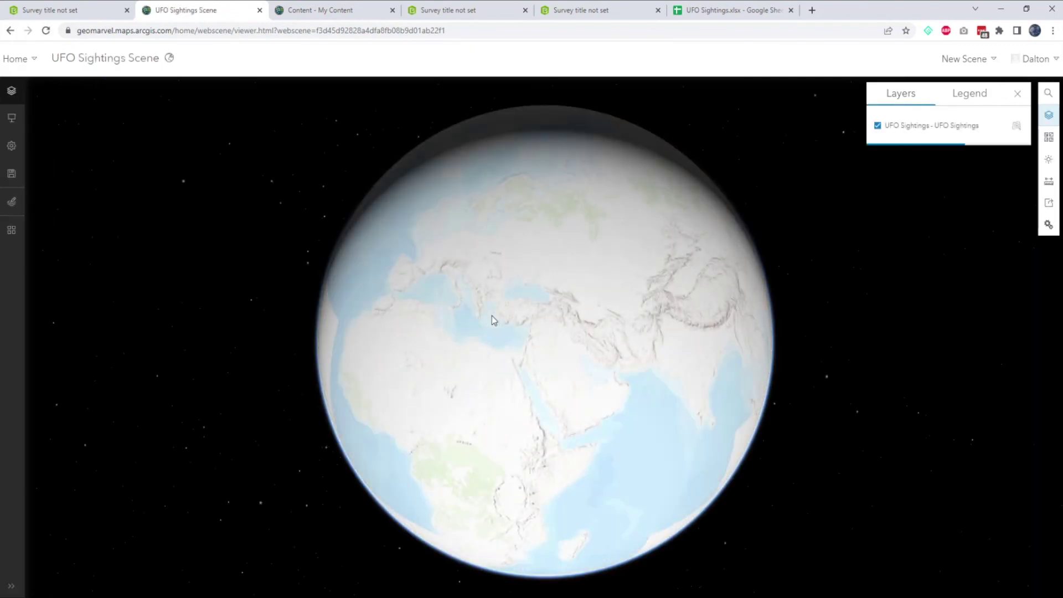
Step: Bring Europe and Africa into view and open the France sighting: 76 seconds, red flashing lights
scroll(423, 350, up, 5)
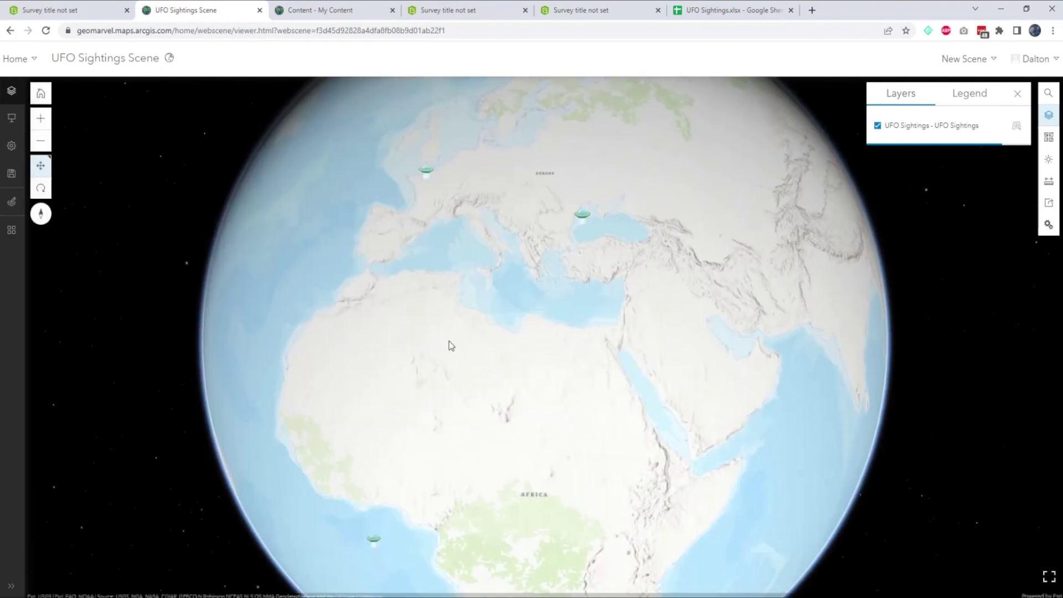
drag(484, 326, 496, 289)
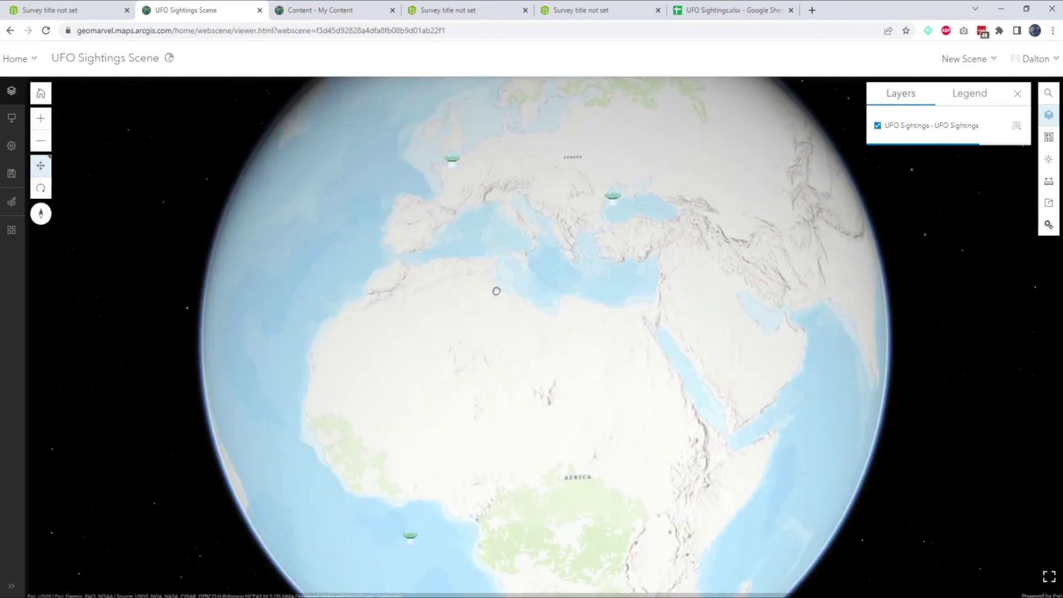
click(480, 162)
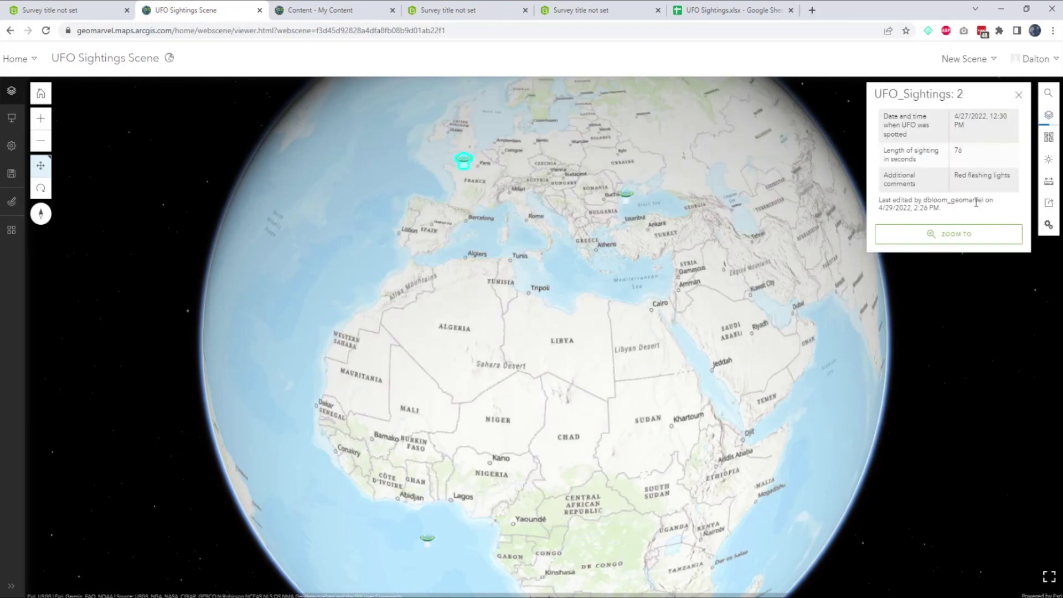
Step: Close the UFO_Sightings pop-up, leaving the France, Black Sea and West Africa icons visible
click(1018, 96)
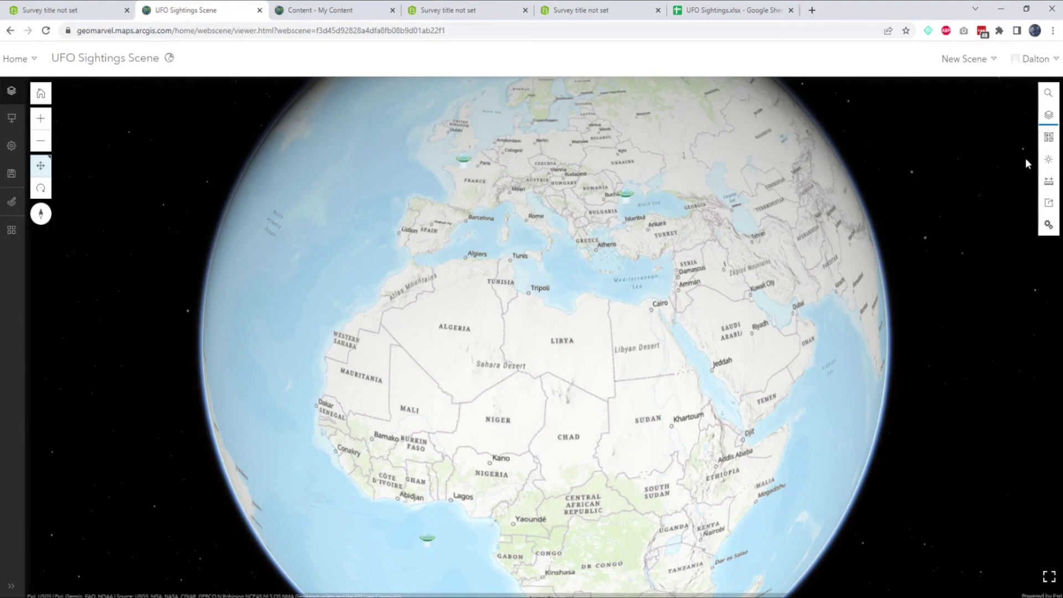